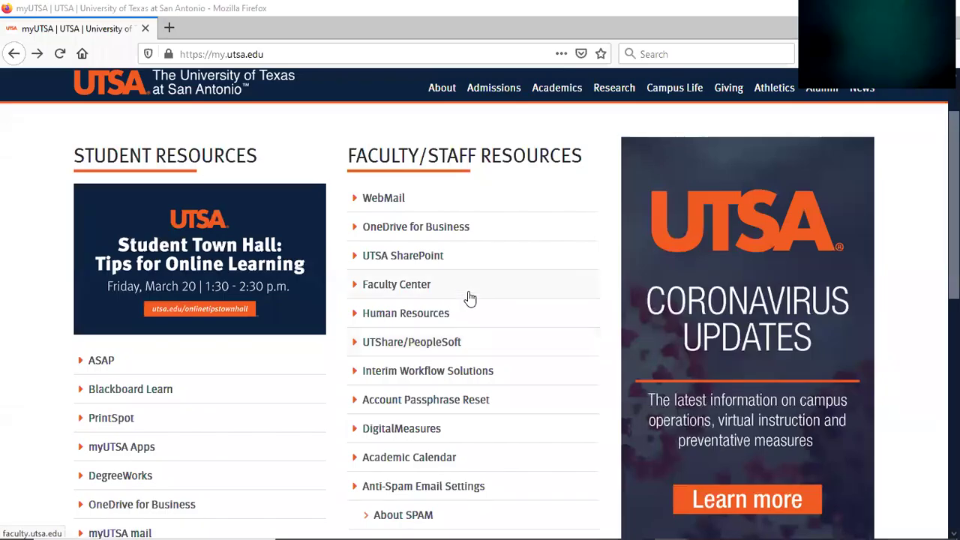
# Scroll down the myUTSA portal home page to the Library Resources links
pyautogui.scroll(-5, 469, 300)
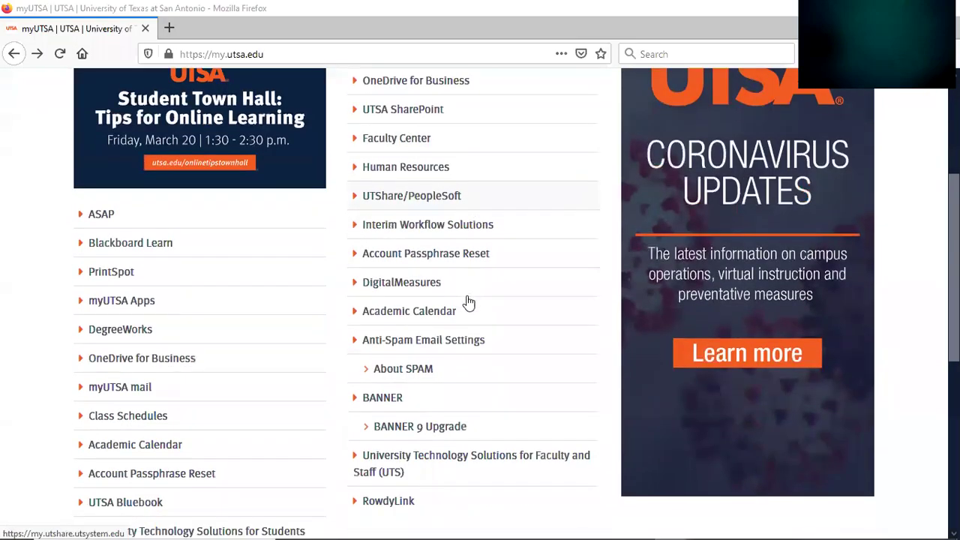
pyautogui.scroll(-1, 469, 303)
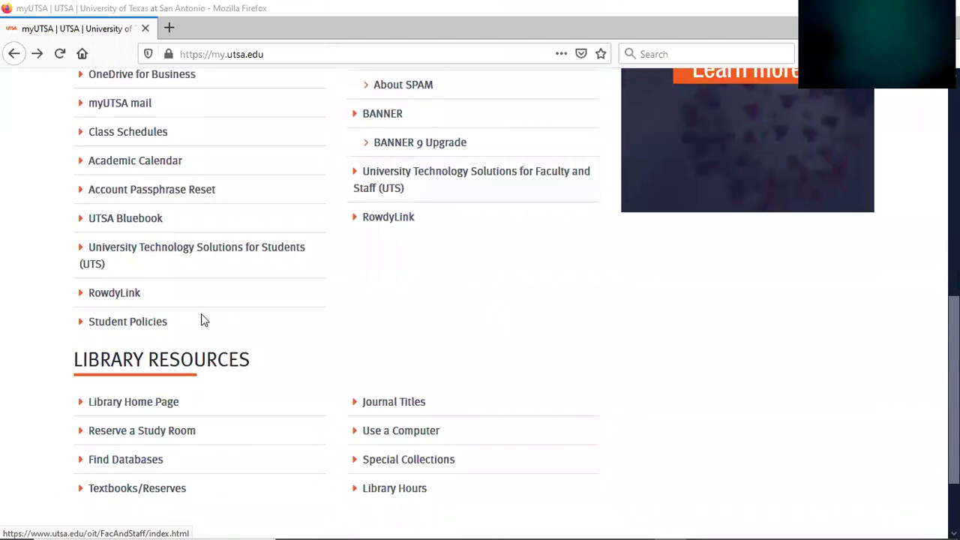
pyautogui.scroll(-1, 201, 314)
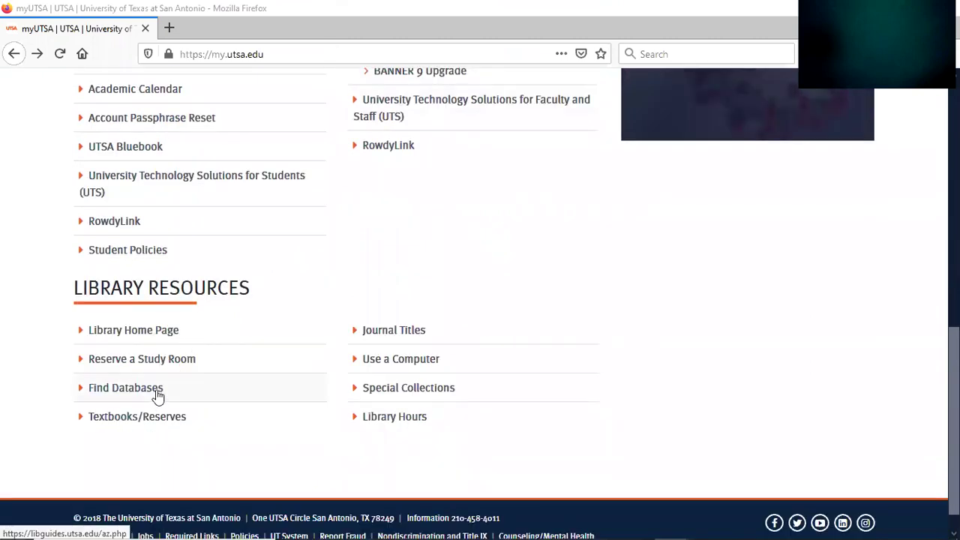
# Open the library's A-Z Databases list, then the Chemistry guide, and scroll to the Cambridge Structural Database link
pyautogui.click(158, 395)
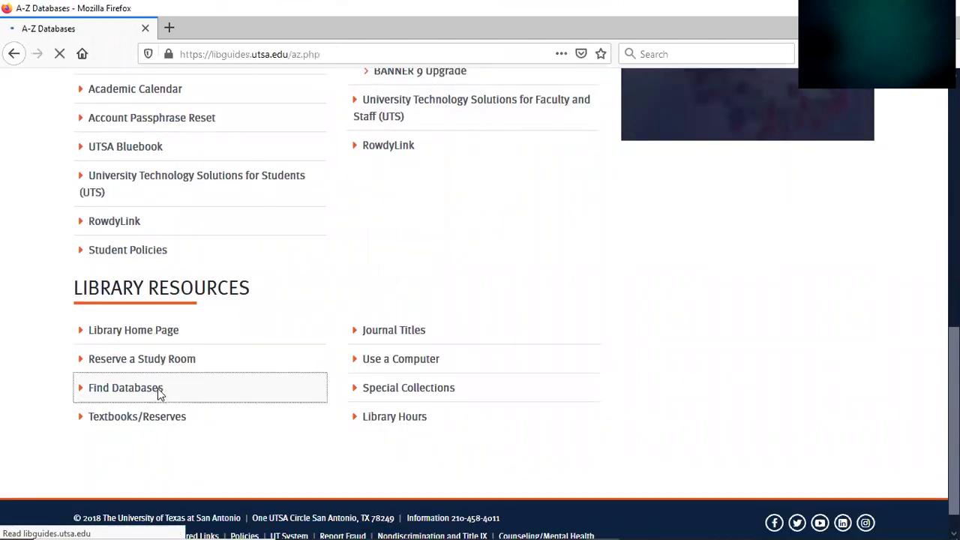
pyautogui.scroll(-3, 180, 387)
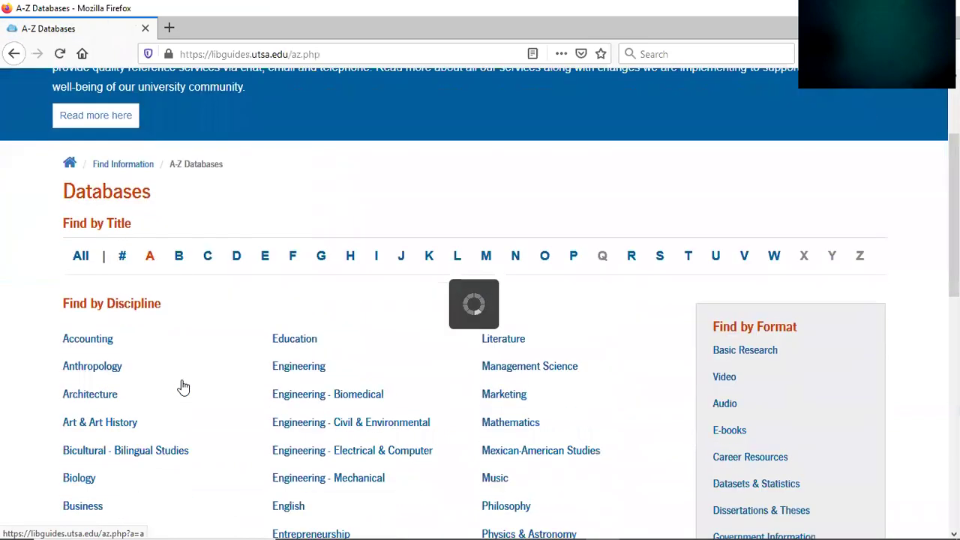
pyautogui.scroll(-1, 182, 386)
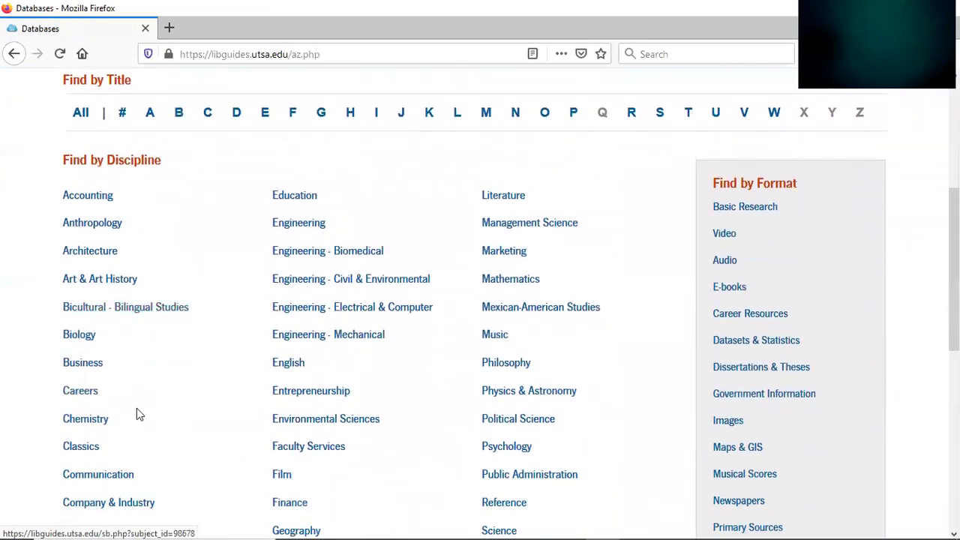
pyautogui.click(103, 422)
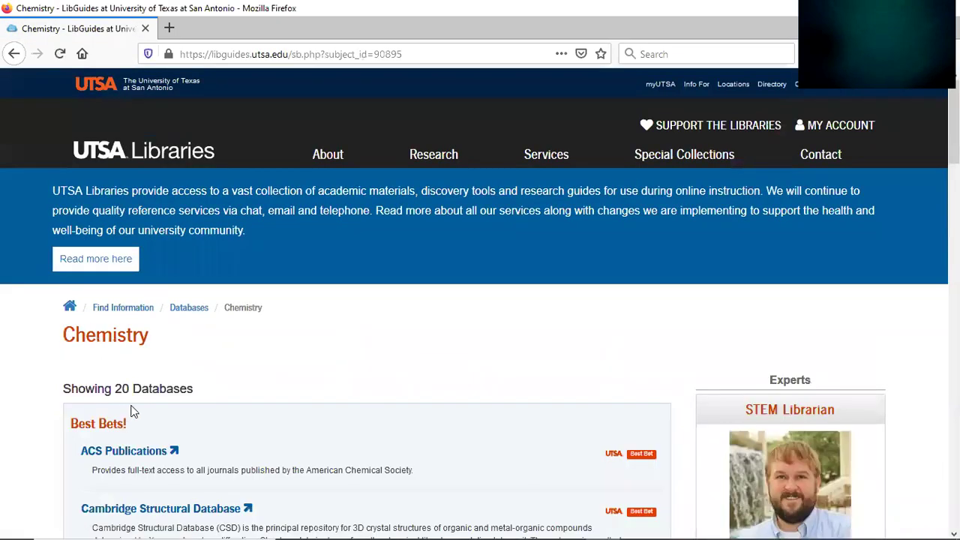
pyautogui.scroll(-1, 150, 409)
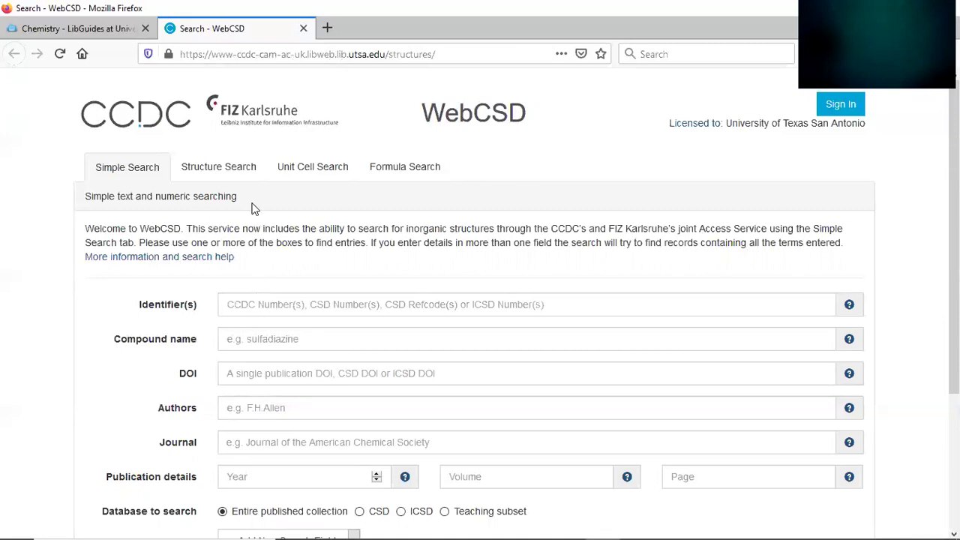
# Switch WebCSD to Structure Search and bring the empty sketcher canvas into view
pyautogui.click(227, 172)
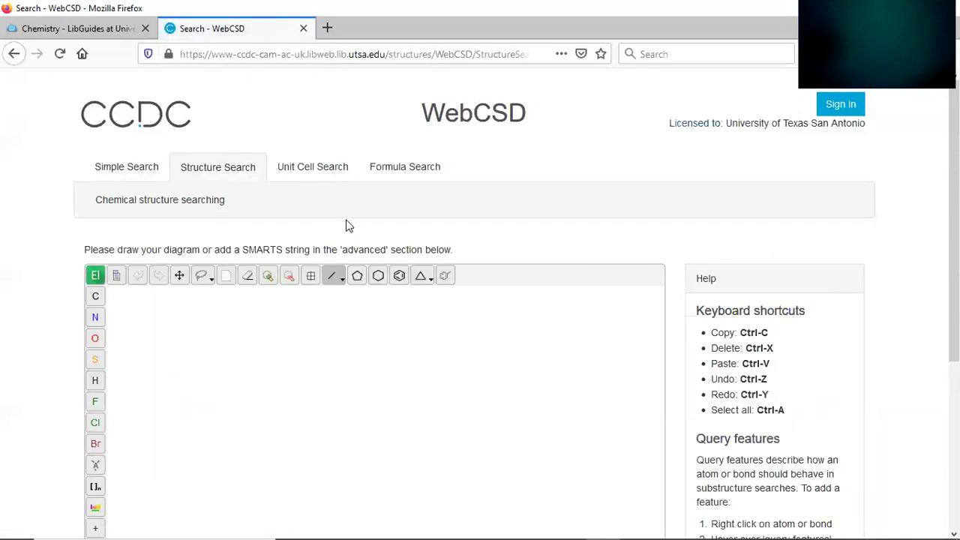
pyautogui.scroll(-3, 347, 222)
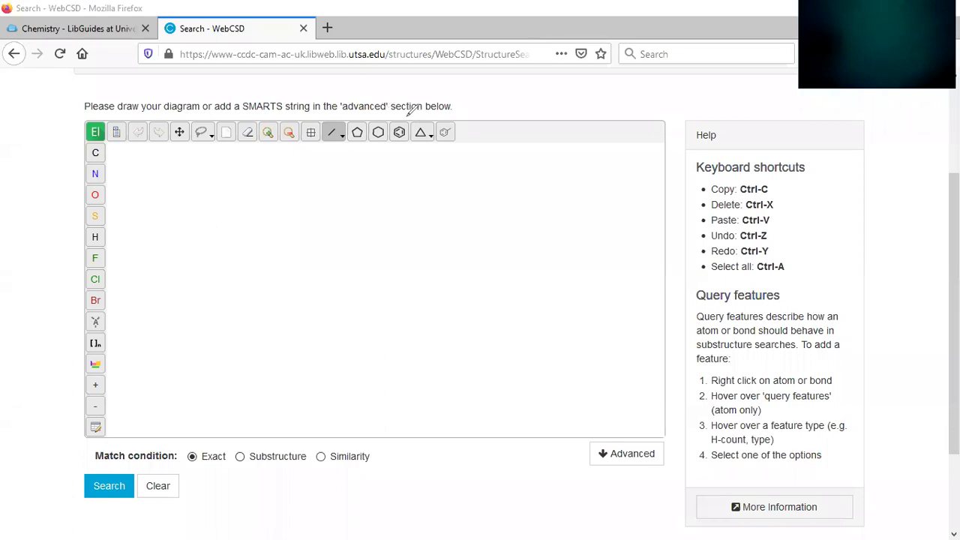
pyautogui.moveTo(395, 118)
pyautogui.mouseDown()
pyautogui.moveTo(401, 144)
pyautogui.moveTo(411, 128)
pyautogui.moveTo(395, 118)
pyautogui.moveTo(403, 117)
pyautogui.mouseUp()
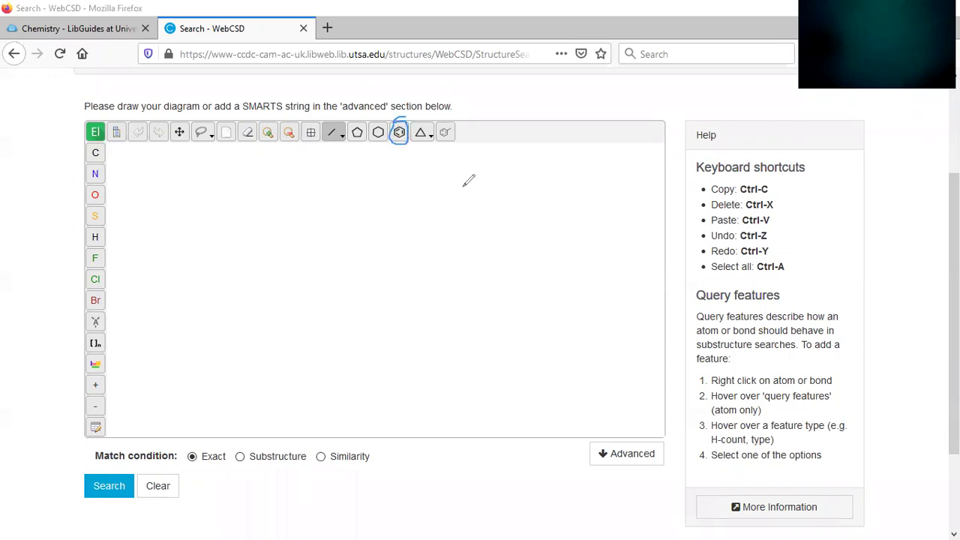
# Place a benzene ring and fuse a five-membered ring onto its right bond, forming indane
pyautogui.click(401, 133)
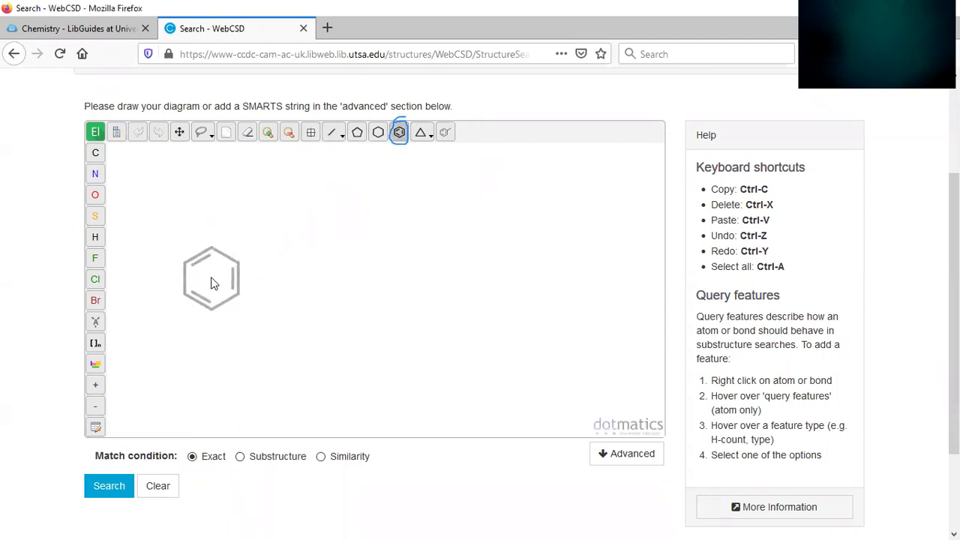
pyautogui.click(212, 277)
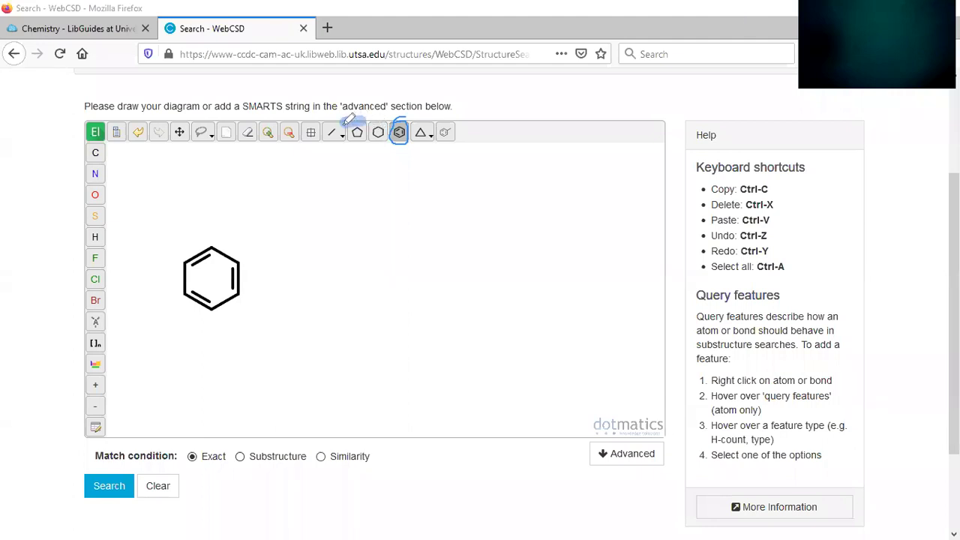
pyautogui.moveTo(348, 120)
pyautogui.mouseDown()
pyautogui.moveTo(339, 144)
pyautogui.moveTo(371, 146)
pyautogui.moveTo(369, 122)
pyautogui.mouseUp()
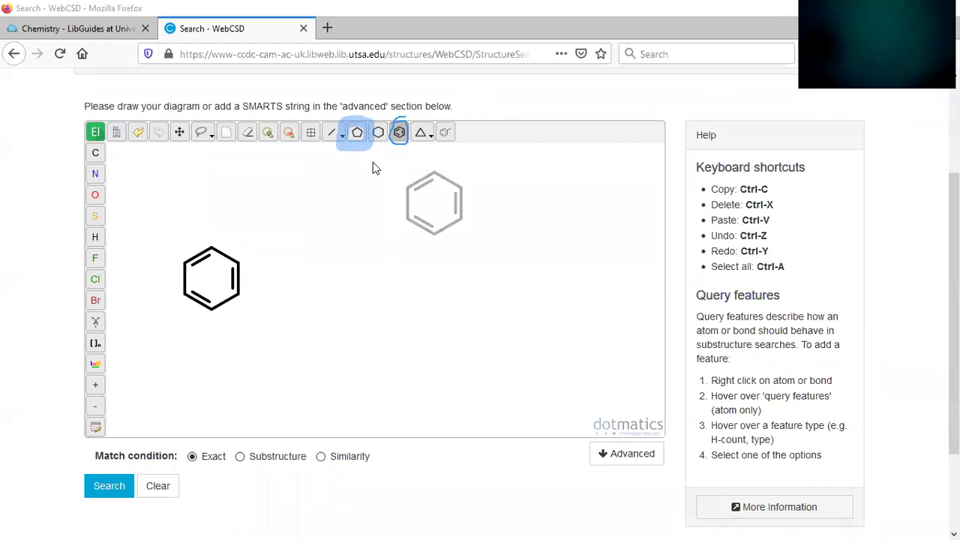
pyautogui.click(358, 135)
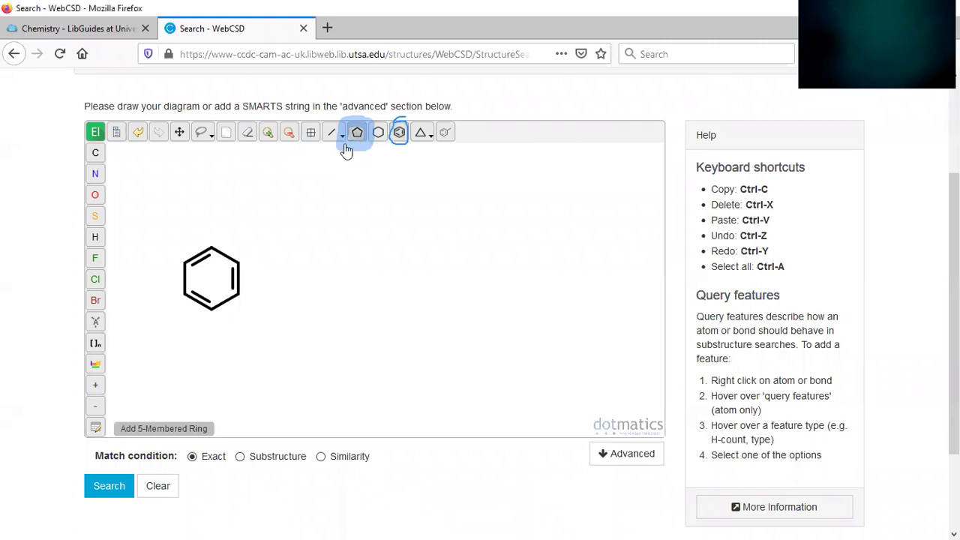
pyautogui.click(236, 280)
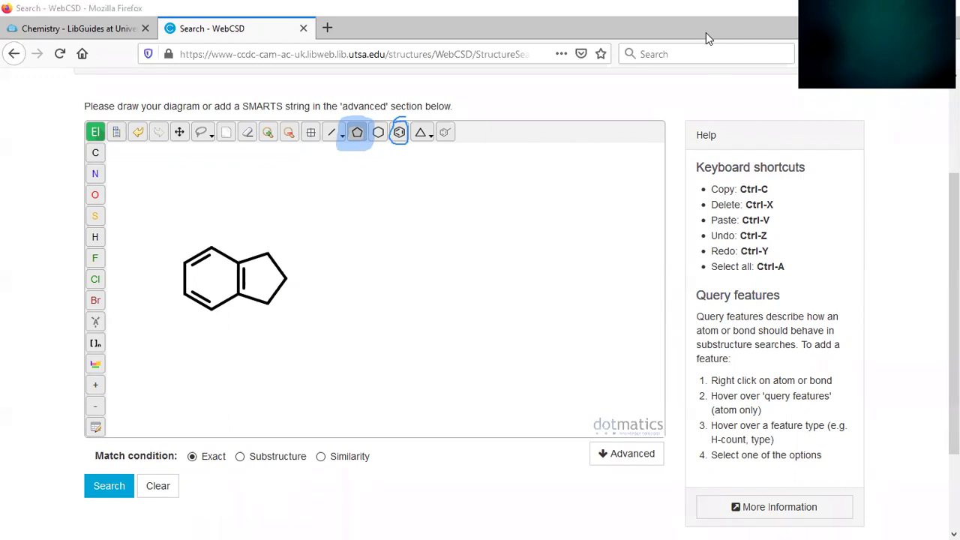
pyautogui.click(409, 117)
# With the Double Bond tool, add one double bond on the pentagon's top atom and two on its lower atom
pyautogui.click(360, 118)
pyautogui.moveTo(338, 118)
pyautogui.mouseDown()
pyautogui.moveTo(321, 129)
pyautogui.moveTo(330, 146)
pyautogui.moveTo(343, 142)
pyautogui.moveTo(341, 119)
pyautogui.mouseUp()
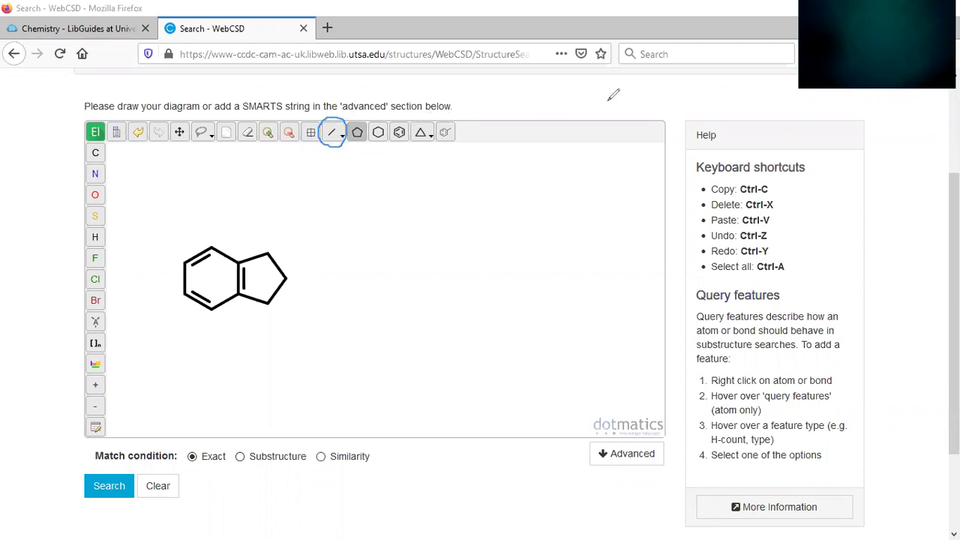
pyautogui.click(333, 134)
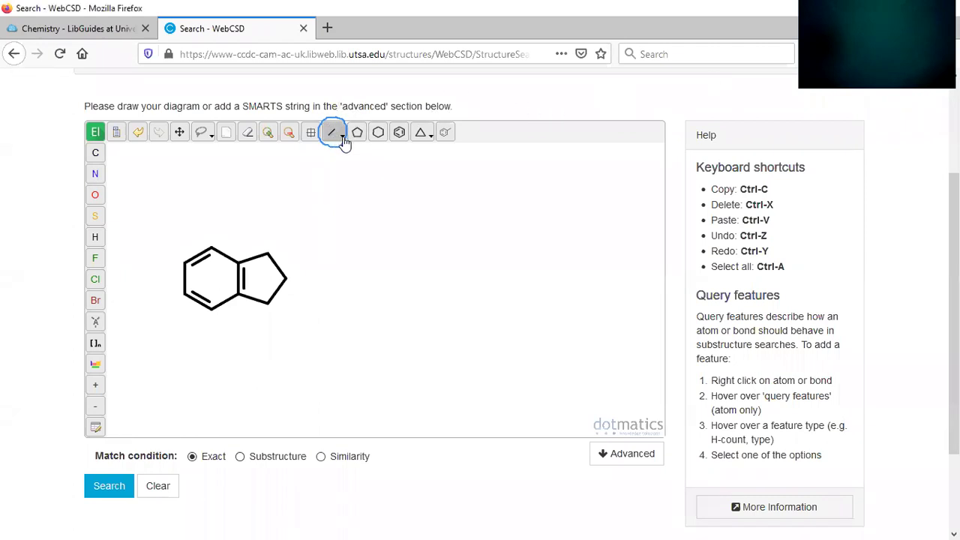
pyautogui.click(339, 139)
pyautogui.click(331, 167)
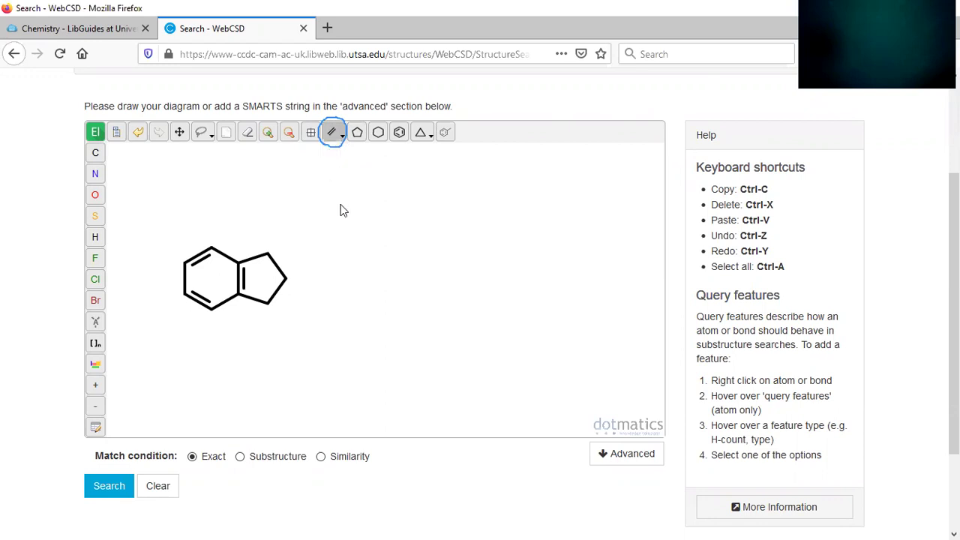
pyautogui.click(268, 253)
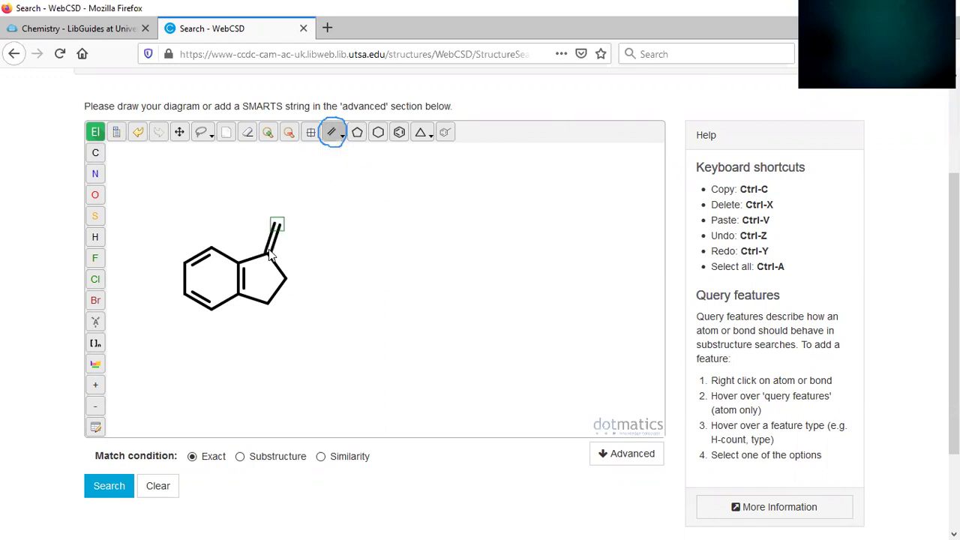
pyautogui.click(267, 303)
pyautogui.click(268, 303)
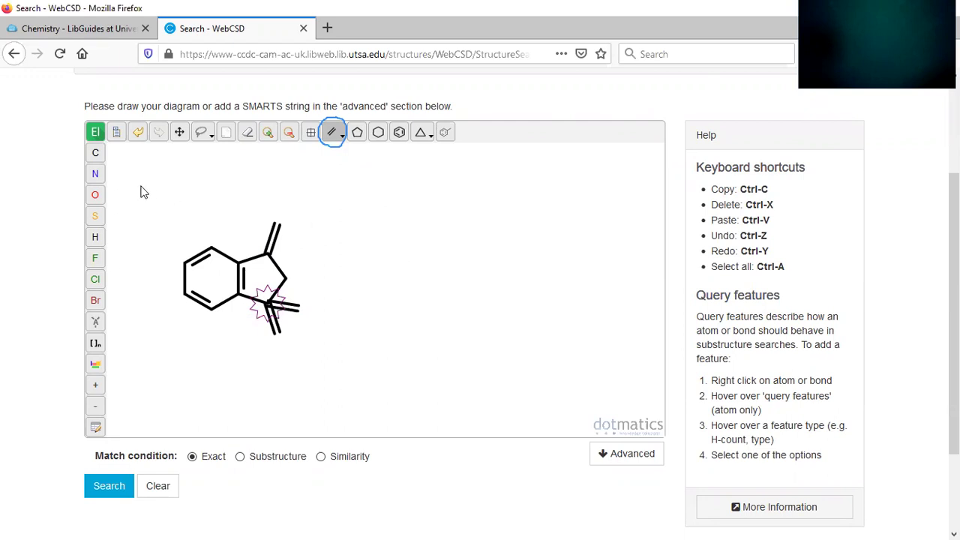
# Make the three terminal atoms O, the free ring carbon N, and the carbon bearing two oxygens S
pyautogui.click(95, 196)
pyautogui.click(275, 225)
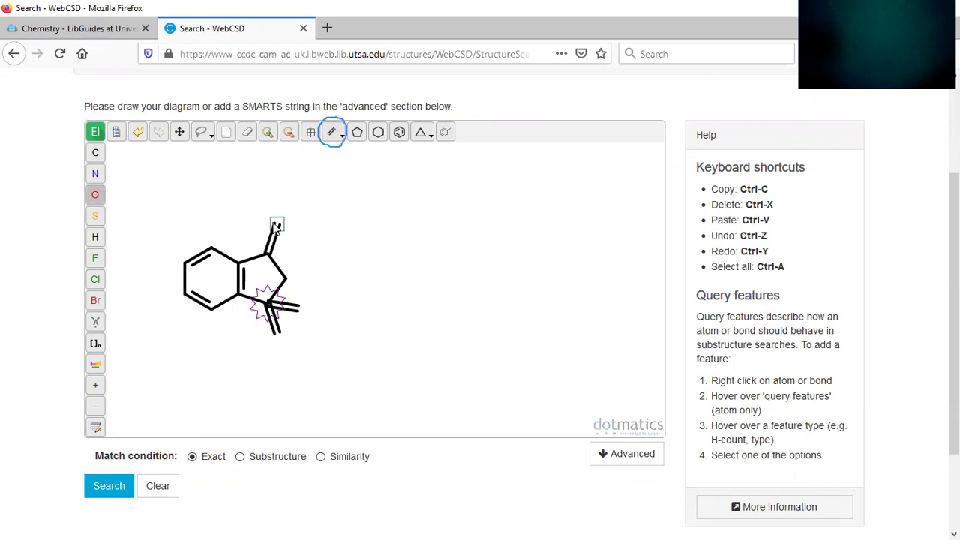
pyautogui.click(299, 307)
pyautogui.click(276, 332)
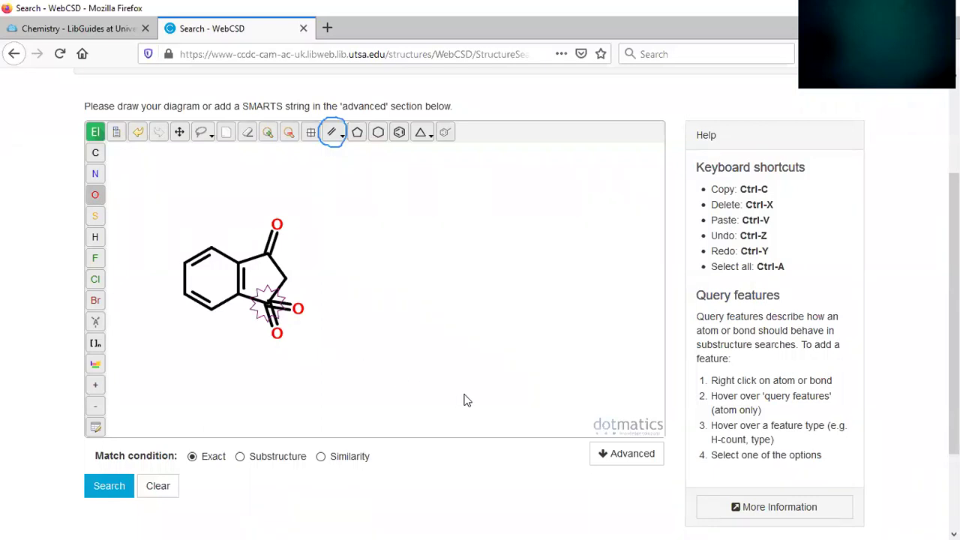
pyautogui.click(96, 174)
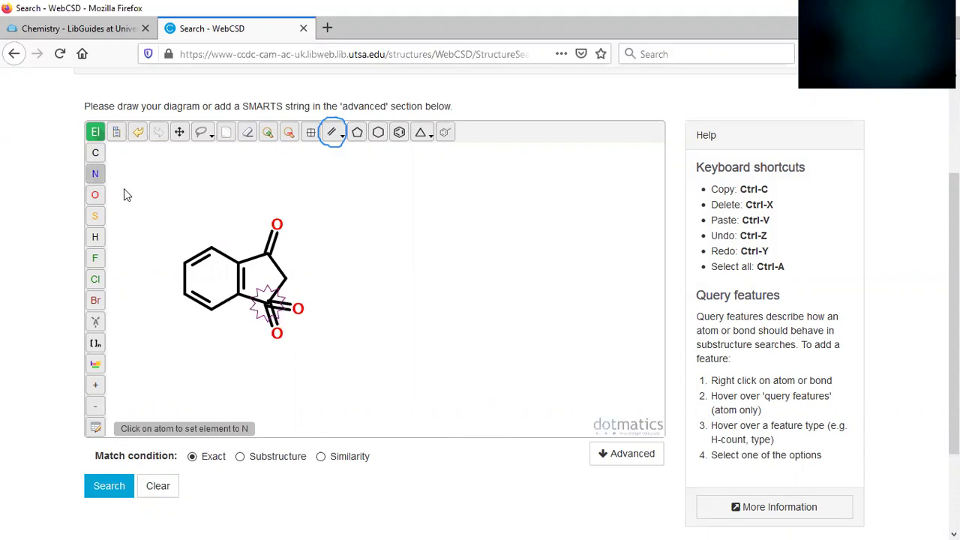
pyautogui.click(284, 280)
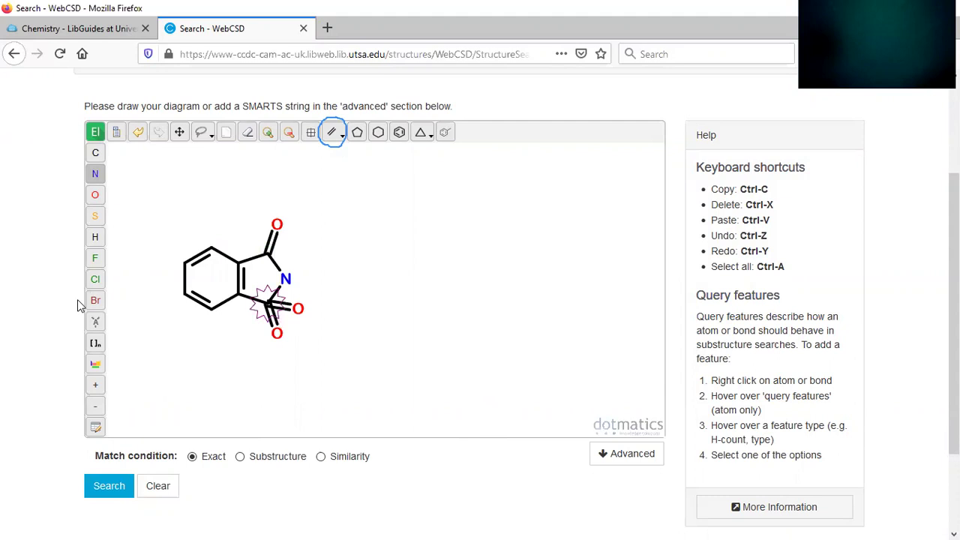
pyautogui.click(92, 219)
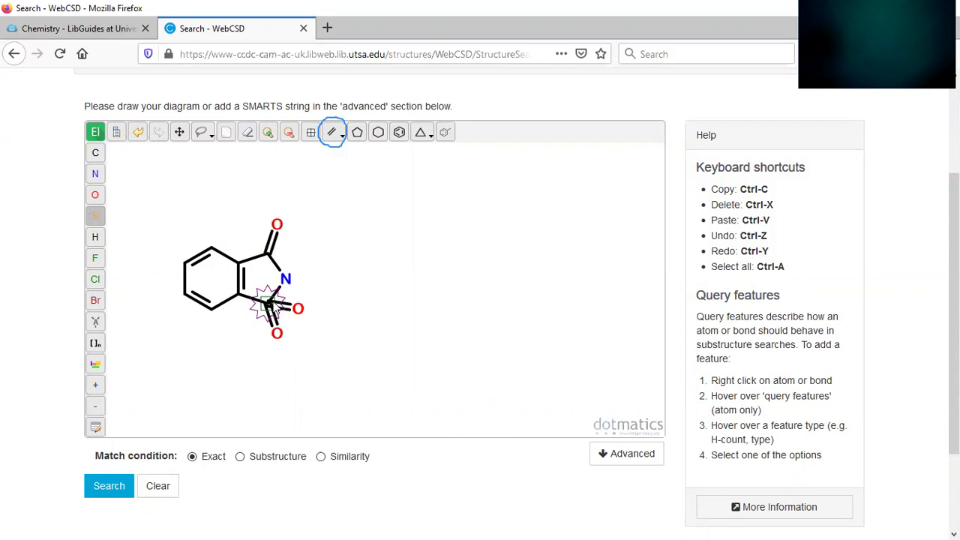
pyautogui.click(274, 301)
# Add single substituent bonds off the four free benzene-ring atoms
pyautogui.click(343, 142)
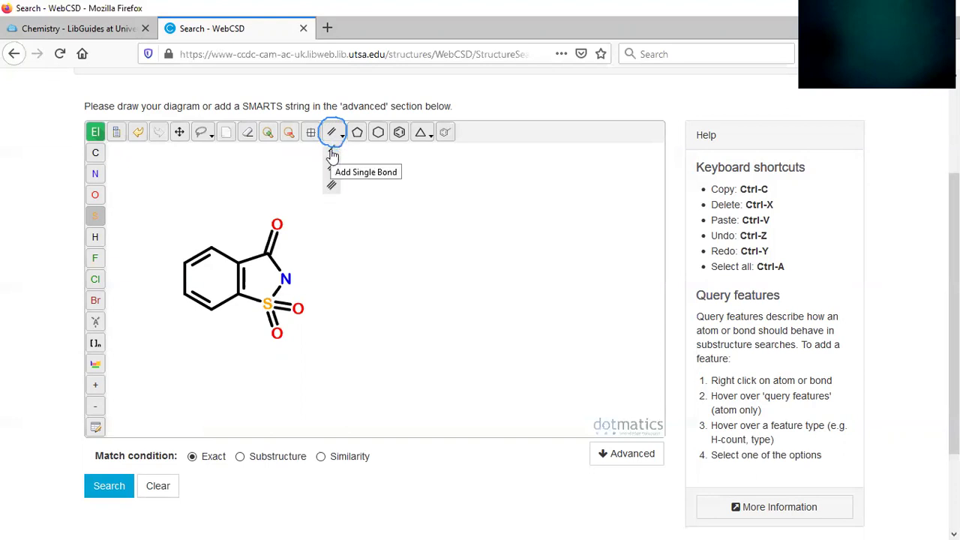
pyautogui.click(333, 156)
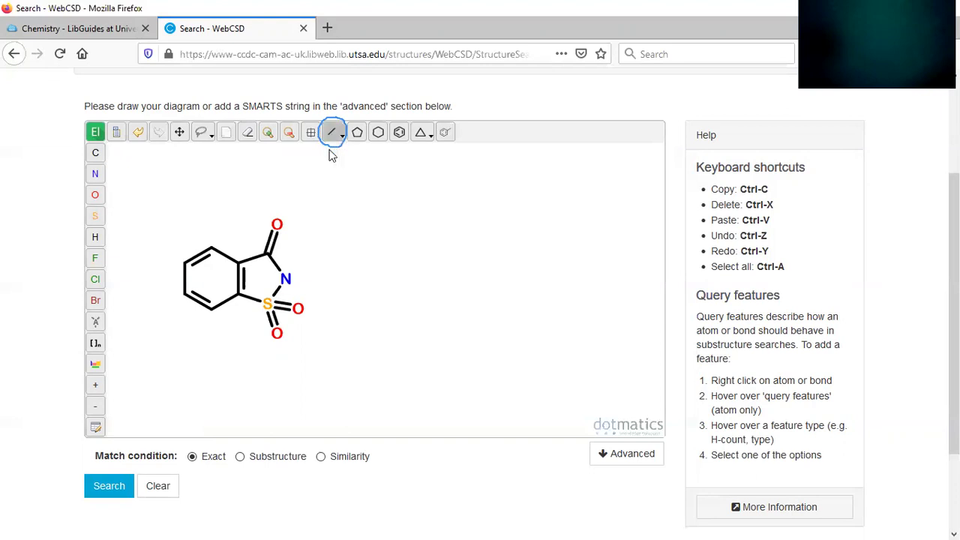
pyautogui.click(211, 248)
pyautogui.click(185, 263)
pyautogui.click(186, 296)
pyautogui.click(211, 307)
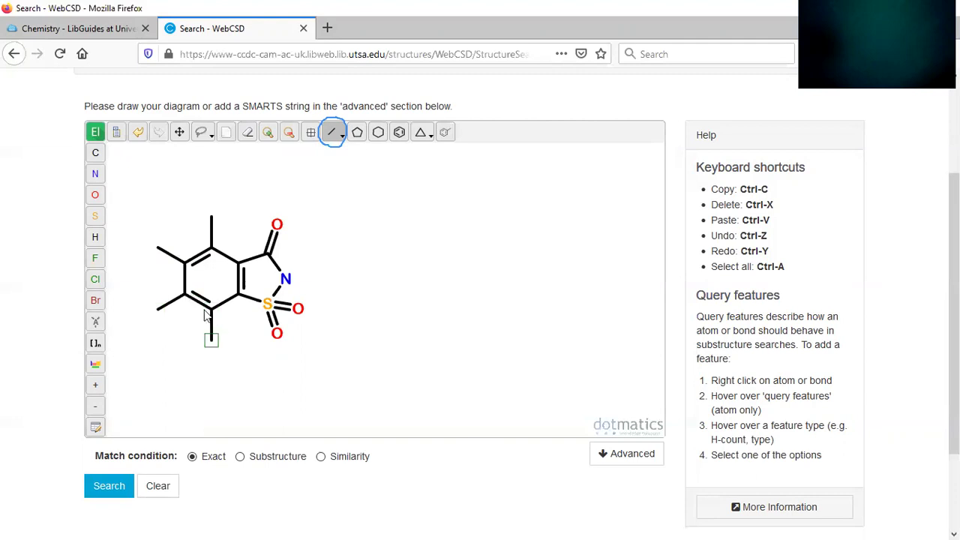
# Convert the four substituent ends (top, upper-left, lower-left, bottom) into hydrogen atoms
pyautogui.click(94, 243)
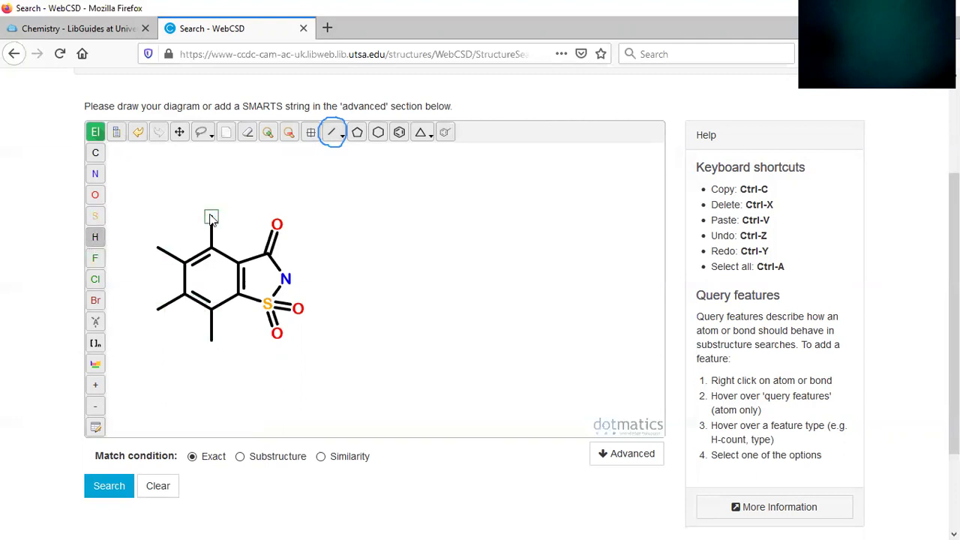
pyautogui.click(212, 218)
pyautogui.click(157, 248)
pyautogui.click(158, 309)
pyautogui.click(212, 341)
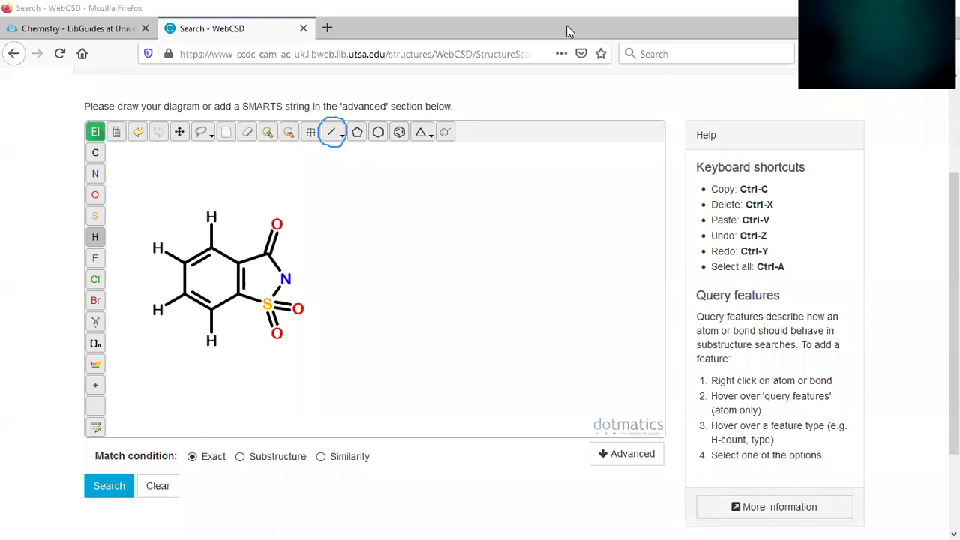
pyautogui.moveTo(274, 174)
pyautogui.mouseDown()
pyautogui.moveTo(150, 183)
pyautogui.moveTo(118, 254)
pyautogui.moveTo(197, 375)
pyautogui.moveTo(356, 335)
pyautogui.moveTo(315, 182)
pyautogui.moveTo(255, 162)
pyautogui.mouseUp()
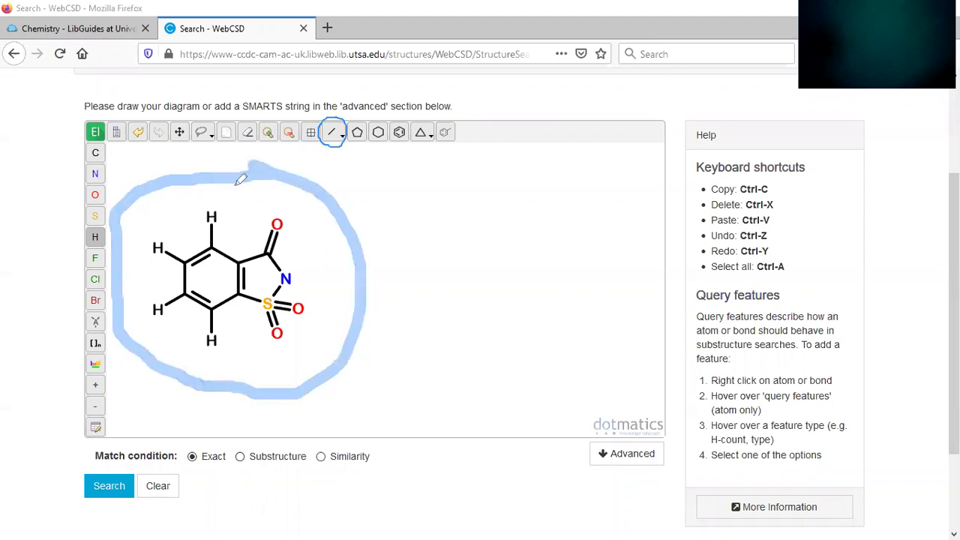
pyautogui.moveTo(174, 182)
pyautogui.mouseDown()
pyautogui.moveTo(145, 208)
pyautogui.moveTo(122, 275)
pyautogui.moveTo(143, 349)
pyautogui.moveTo(276, 383)
pyautogui.moveTo(347, 293)
pyautogui.moveTo(300, 165)
pyautogui.moveTo(182, 167)
pyautogui.moveTo(171, 189)
pyautogui.mouseUp()
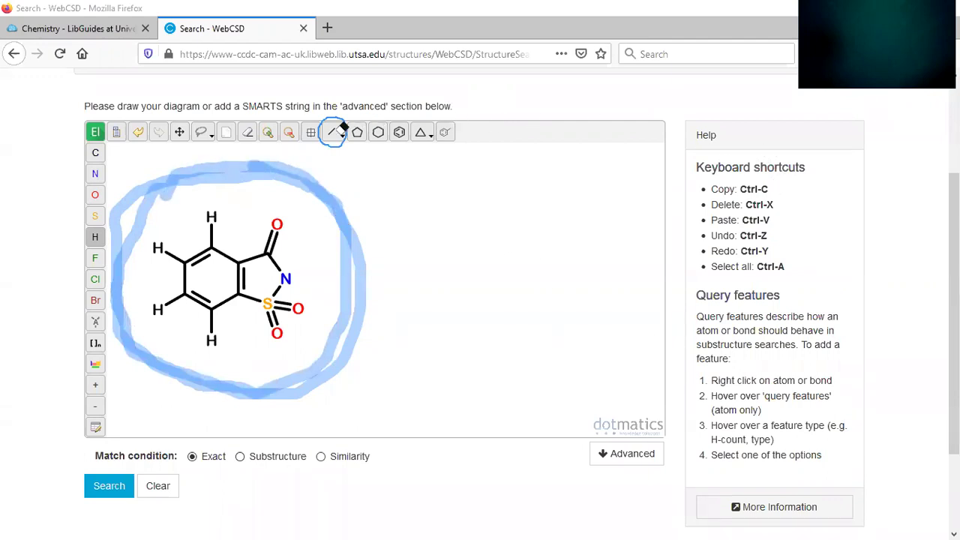
pyautogui.hotkey('ctrl', 'z')
pyautogui.hotkey('ctrl', 'z')
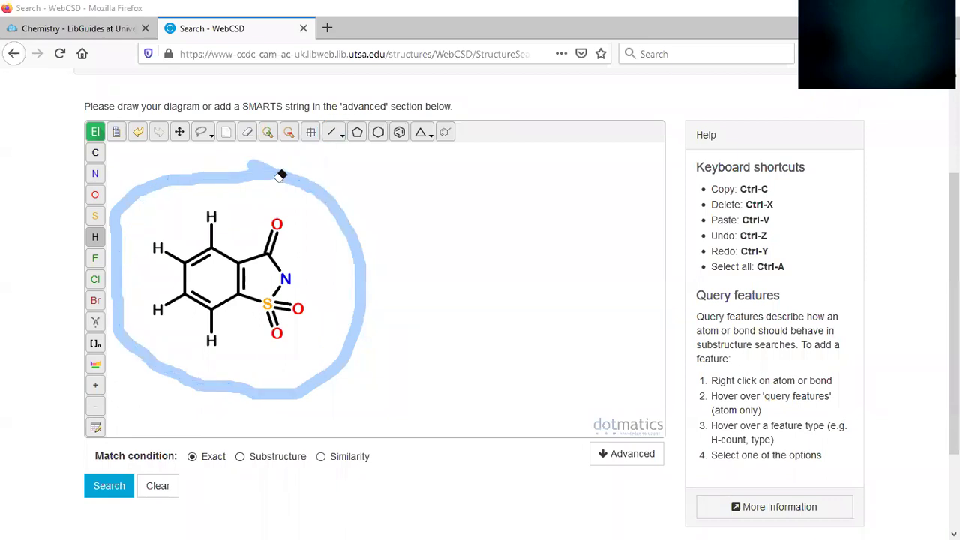
pyautogui.hotkey('ctrl', 'z')
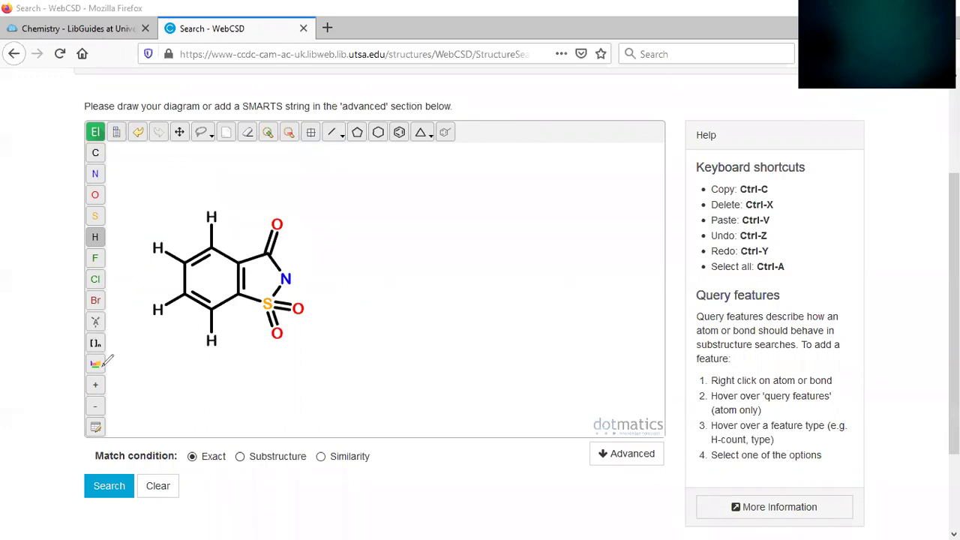
pyautogui.moveTo(103, 369)
pyautogui.mouseDown()
pyautogui.moveTo(85, 370)
pyautogui.moveTo(96, 355)
pyautogui.mouseUp()
# Choose Cu from the Element Chooser periodic table and place it right of the saccharin structure
pyautogui.click(96, 367)
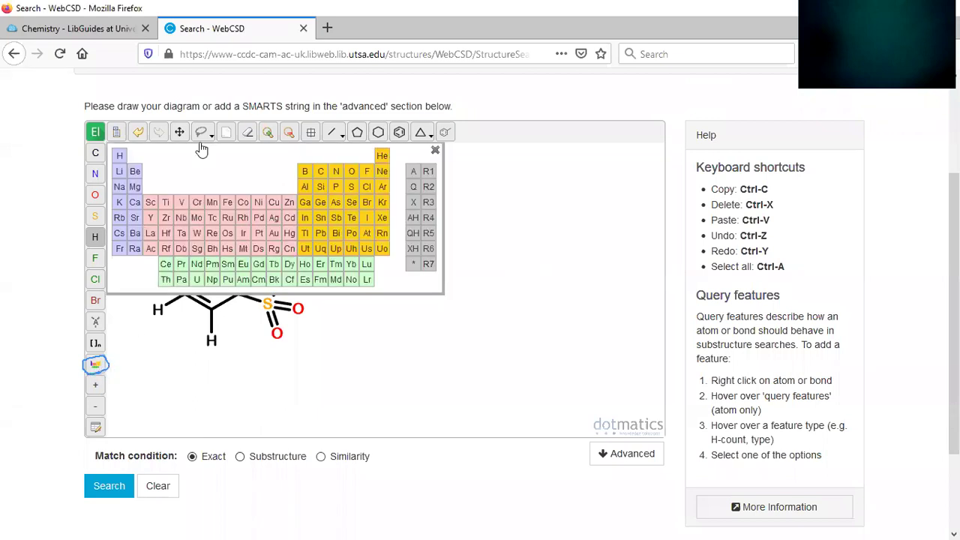
pyautogui.click(275, 205)
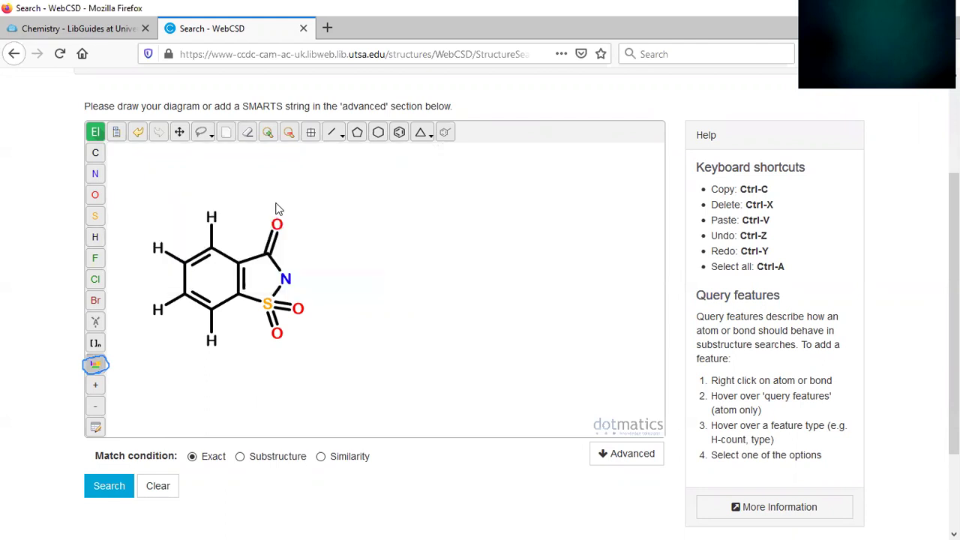
pyautogui.click(367, 276)
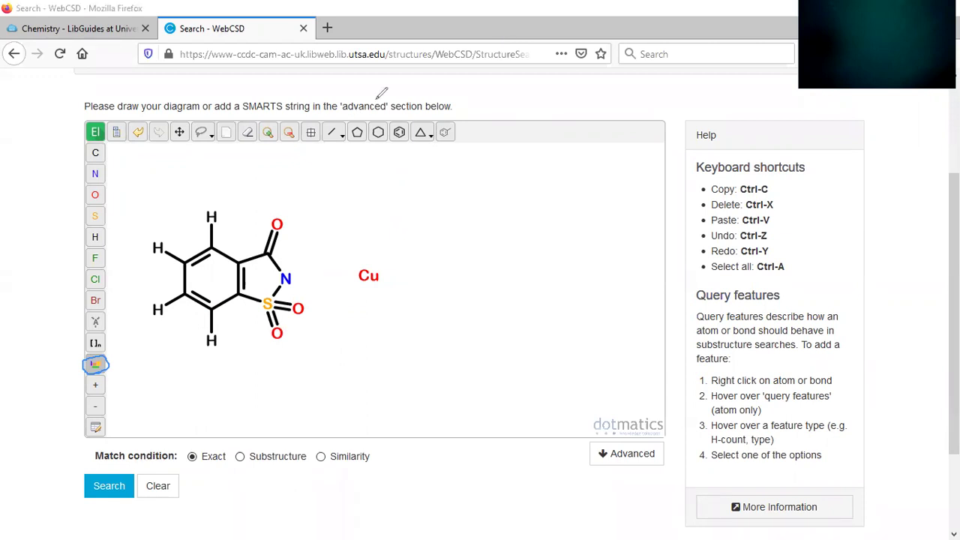
pyautogui.moveTo(228, 449)
pyautogui.mouseDown()
pyautogui.moveTo(297, 441)
pyautogui.moveTo(308, 456)
pyautogui.moveTo(240, 467)
pyautogui.moveTo(231, 444)
pyautogui.moveTo(271, 438)
pyautogui.mouseUp()
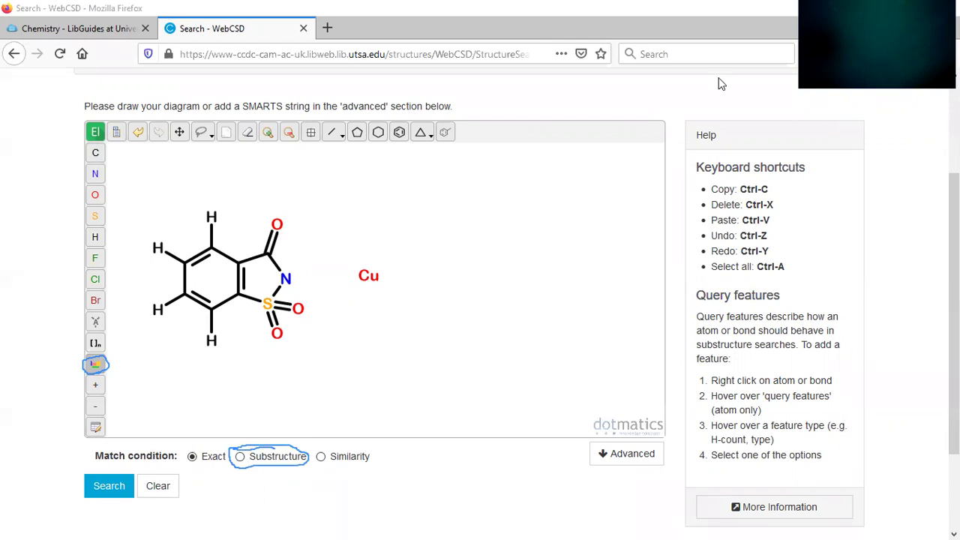
# Set the match condition to Substructure and run the search, returning 101 entries
pyautogui.click(239, 457)
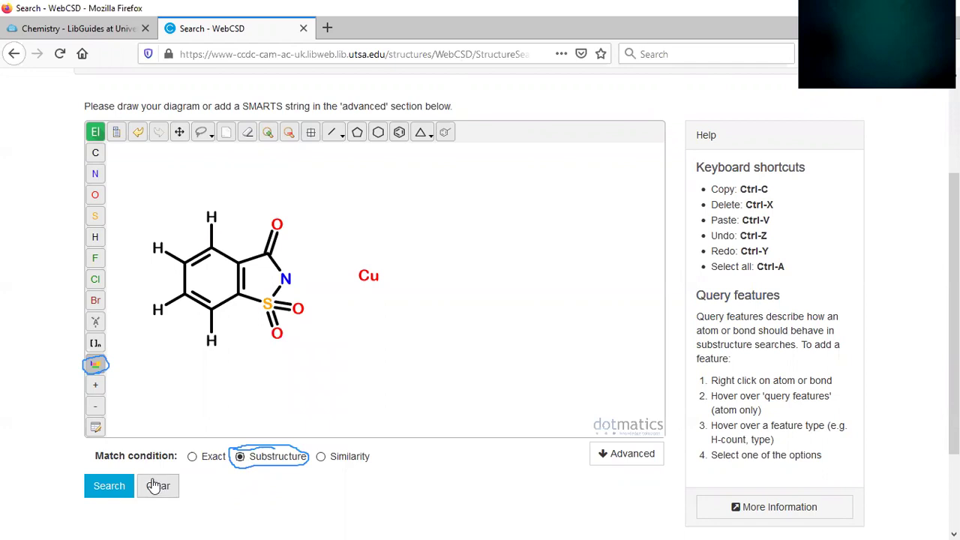
pyautogui.click(108, 486)
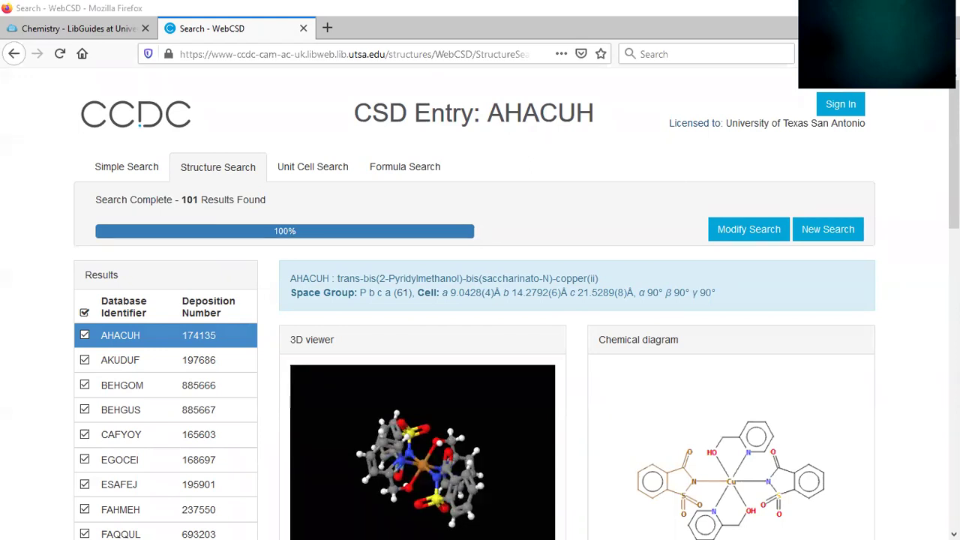
# Scroll the results list and open entry FAHMEH (deposition 237550)
pyautogui.scroll(-5, 480, 300)
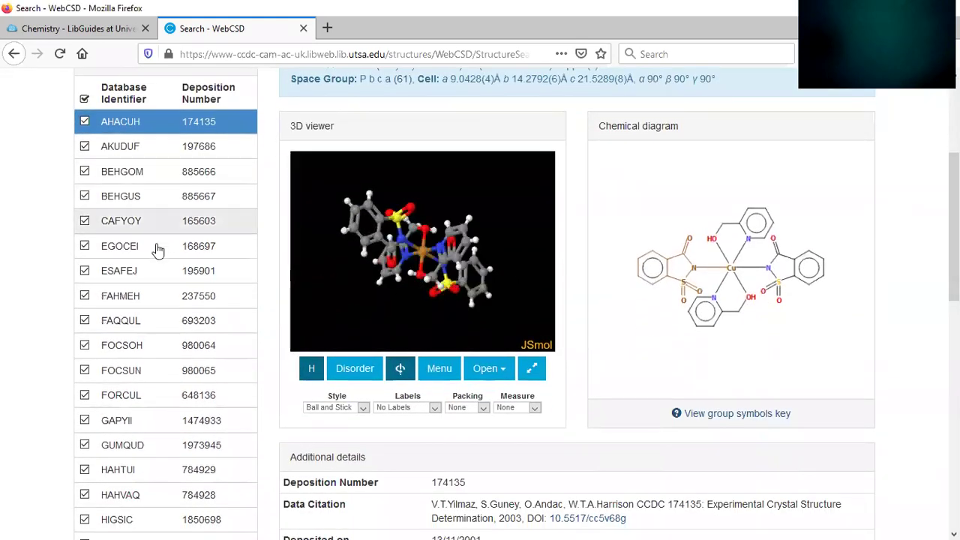
pyautogui.click(125, 300)
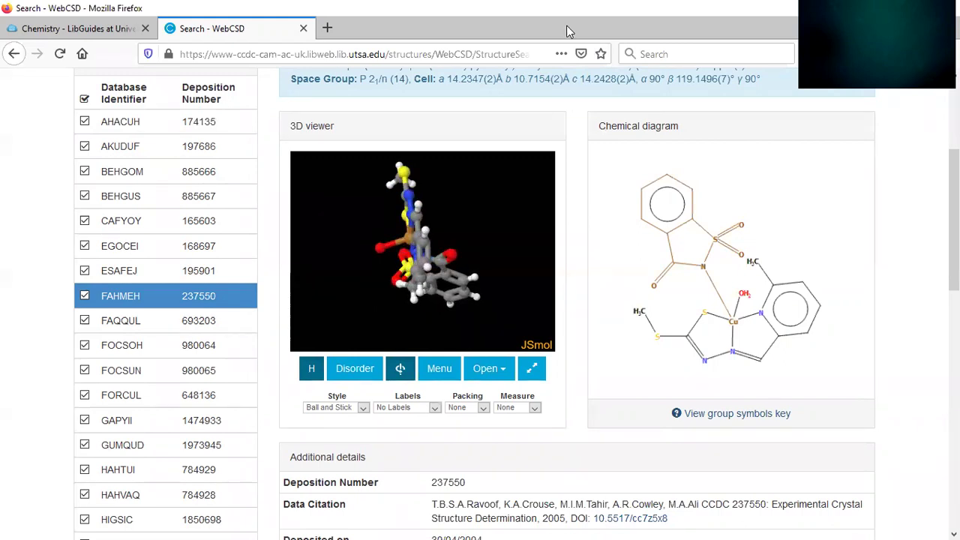
pyautogui.moveTo(718, 184)
pyautogui.mouseDown()
pyautogui.moveTo(709, 171)
pyautogui.moveTo(641, 160)
pyautogui.moveTo(609, 270)
pyautogui.moveTo(671, 294)
pyautogui.moveTo(764, 263)
pyautogui.moveTo(746, 186)
pyautogui.moveTo(714, 173)
pyautogui.mouseUp()
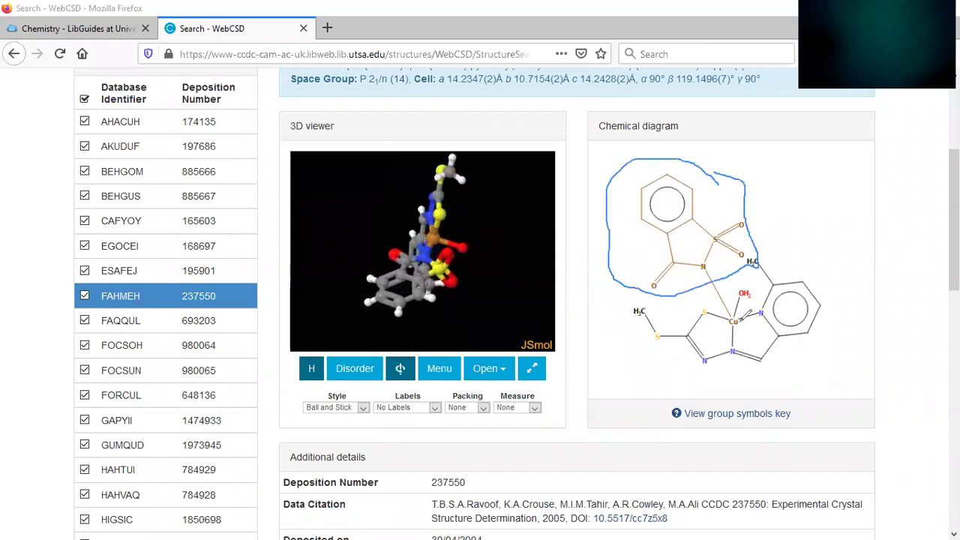
pyautogui.moveTo(740, 304)
pyautogui.mouseDown()
pyautogui.moveTo(724, 321)
pyautogui.moveTo(748, 321)
pyautogui.mouseUp()
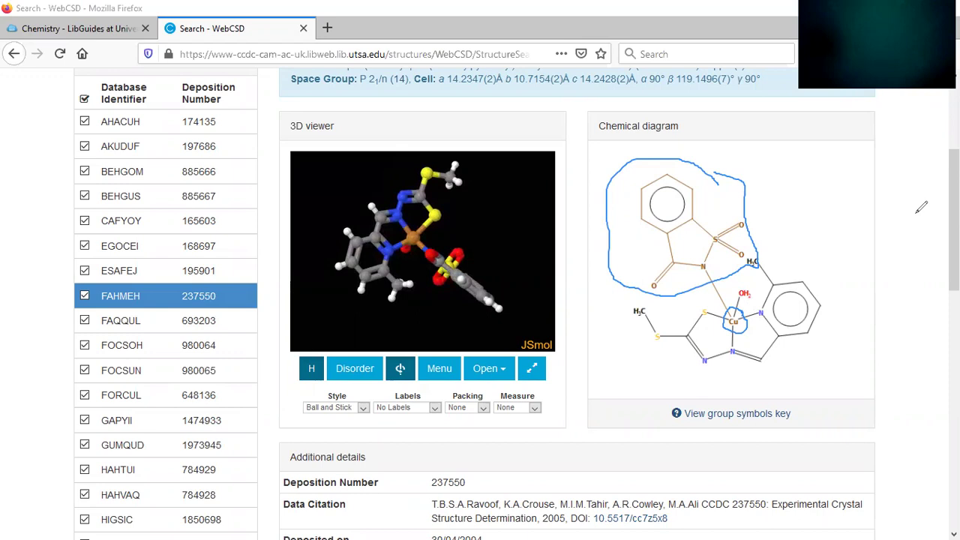
pyautogui.press('e')
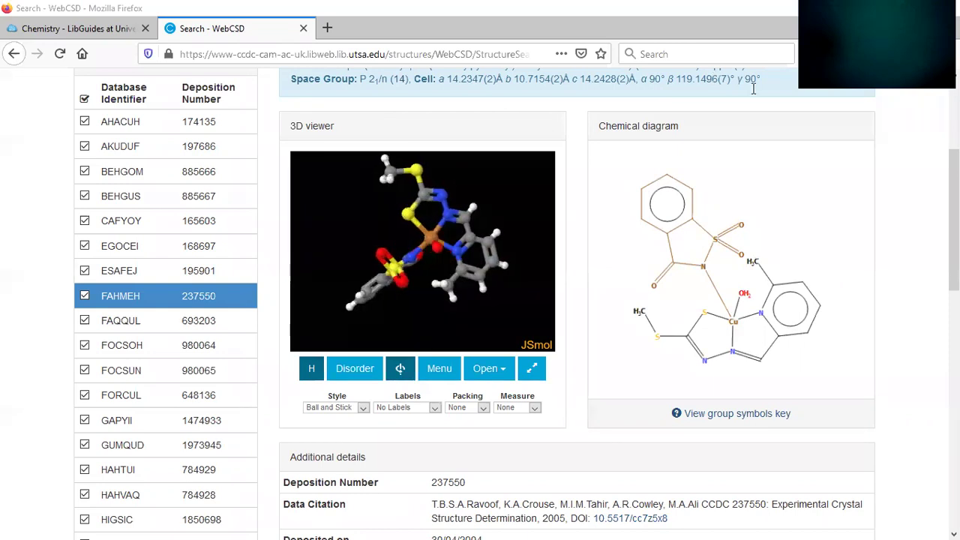
pyautogui.scroll(-5, 754, 88)
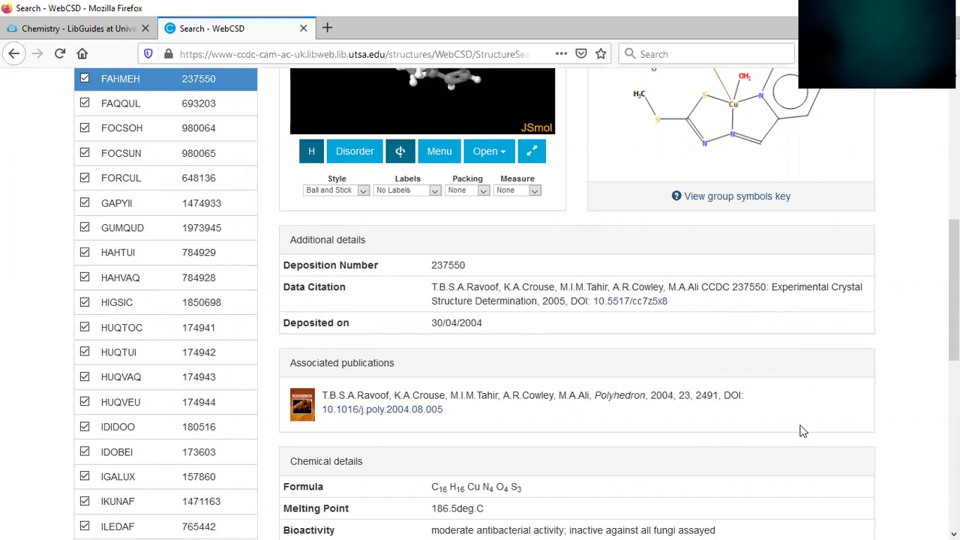
pyautogui.scroll(5, 726, 249)
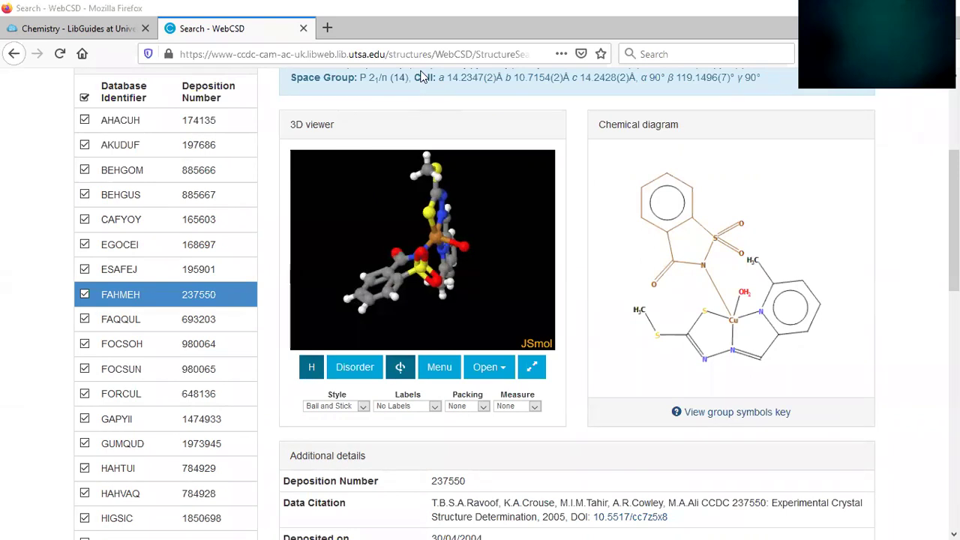
pyautogui.moveTo(94, 90)
pyautogui.mouseDown()
pyautogui.moveTo(106, 103)
pyautogui.moveTo(143, 102)
pyautogui.moveTo(154, 79)
pyautogui.moveTo(120, 75)
pyautogui.mouseUp()
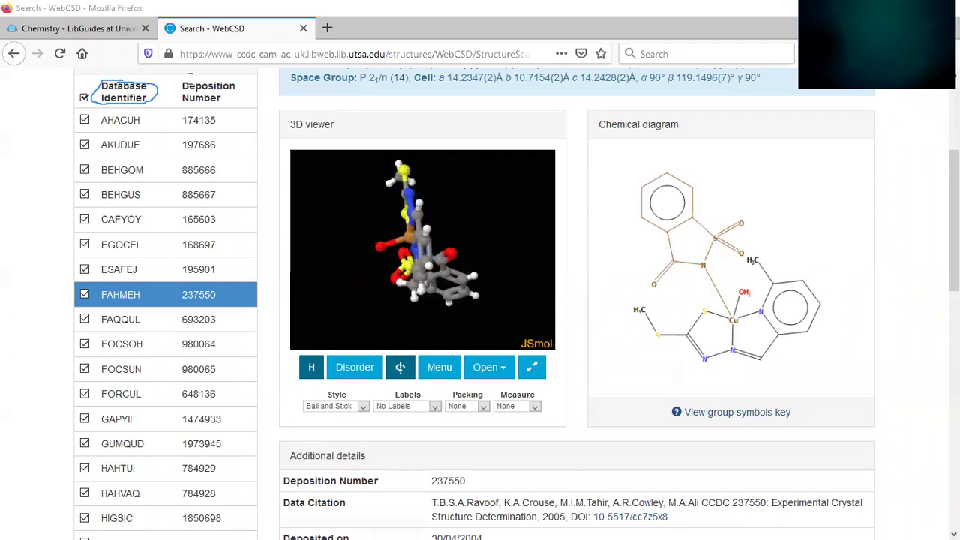
pyautogui.click(129, 73)
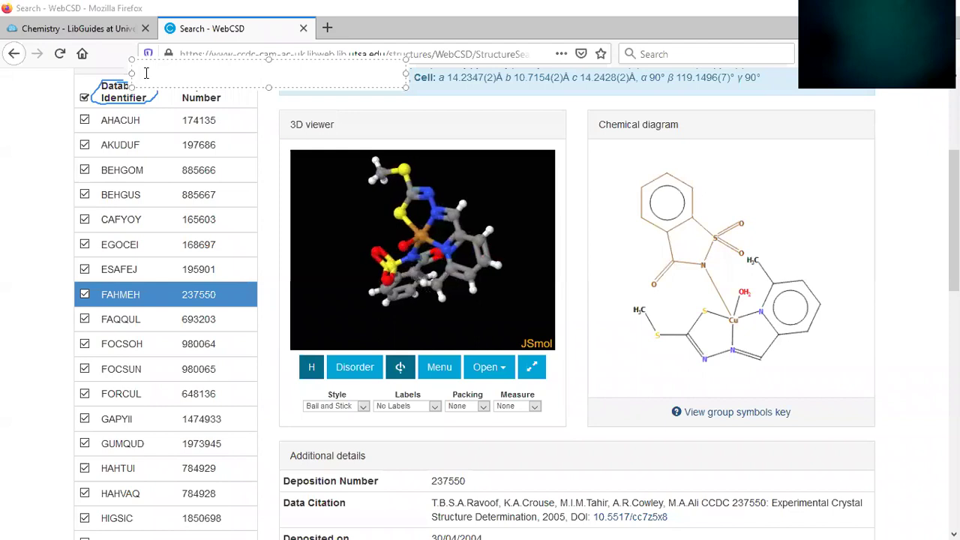
pyautogui.write('REFCODE')
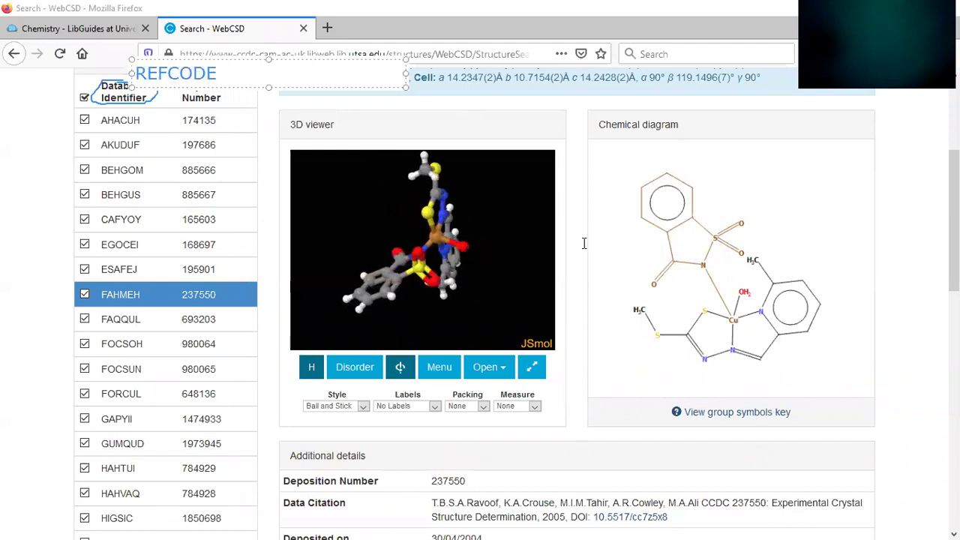
pyautogui.click(583, 215)
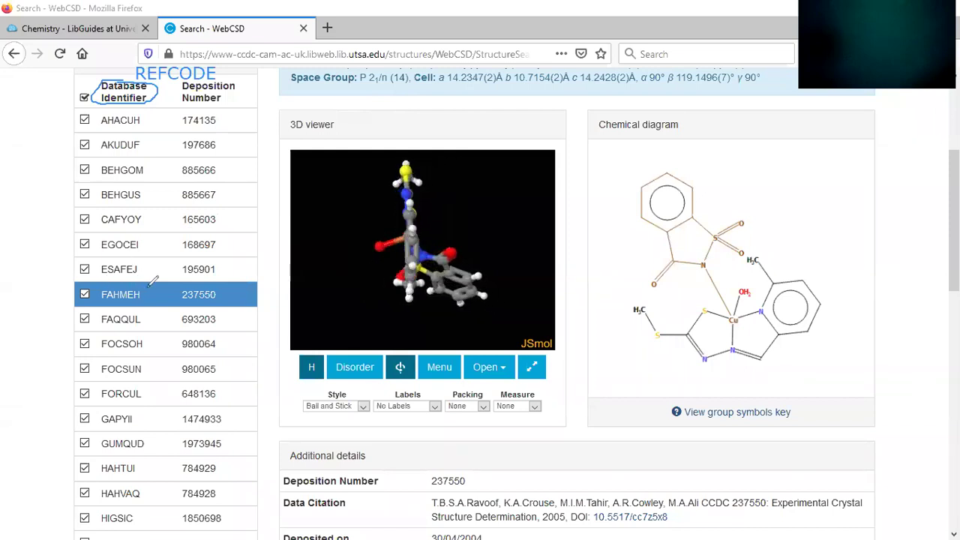
pyautogui.moveTo(150, 298)
pyautogui.mouseDown()
pyautogui.moveTo(102, 297)
pyautogui.moveTo(105, 276)
pyautogui.moveTo(125, 272)
pyautogui.moveTo(154, 295)
pyautogui.mouseUp()
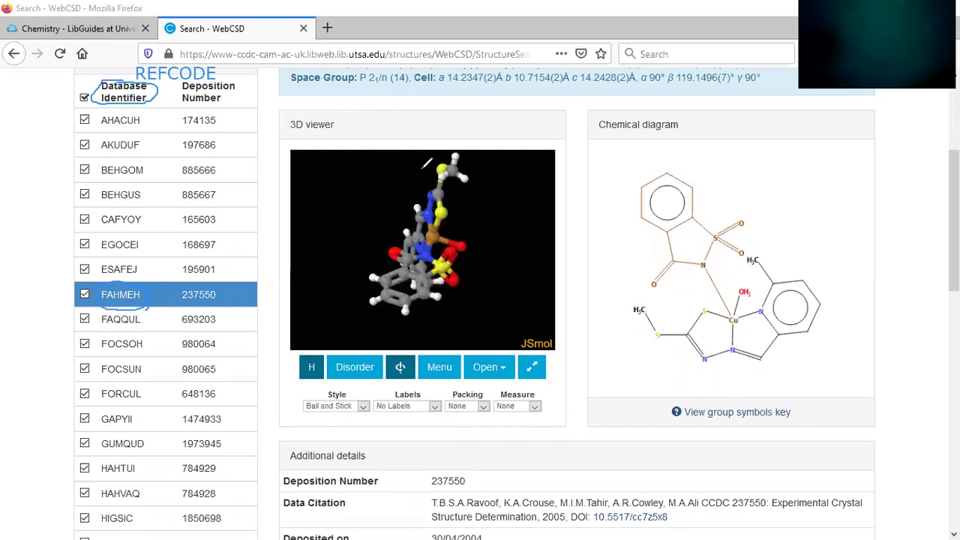
pyautogui.moveTo(143, 288)
pyautogui.mouseDown()
pyautogui.moveTo(113, 277)
pyautogui.moveTo(100, 290)
pyautogui.moveTo(105, 306)
pyautogui.moveTo(138, 303)
pyautogui.moveTo(151, 298)
pyautogui.moveTo(144, 284)
pyautogui.mouseUp()
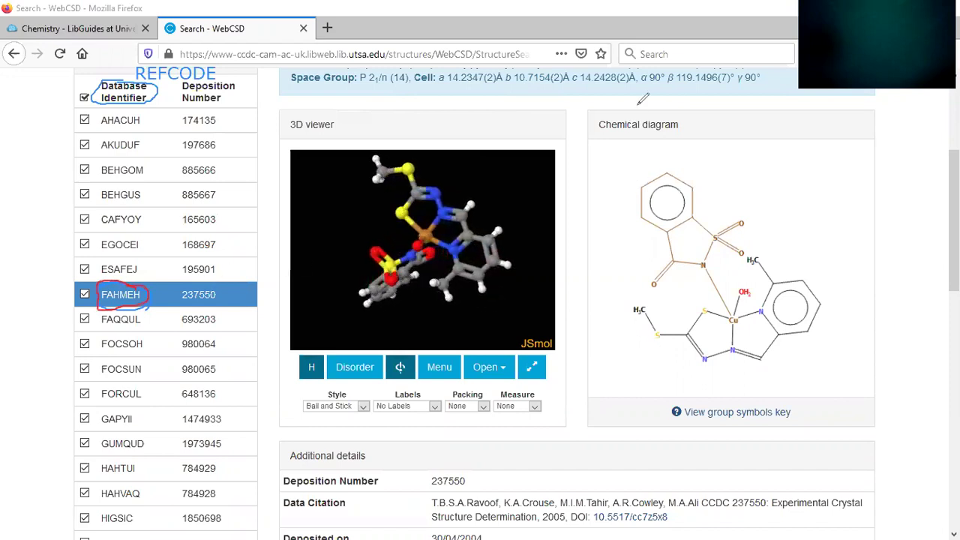
# Follow the FAHMEH entry's DOI link 10.1016/j.poly.2004.08.005 to its Polyhedron article
pyautogui.press('e')
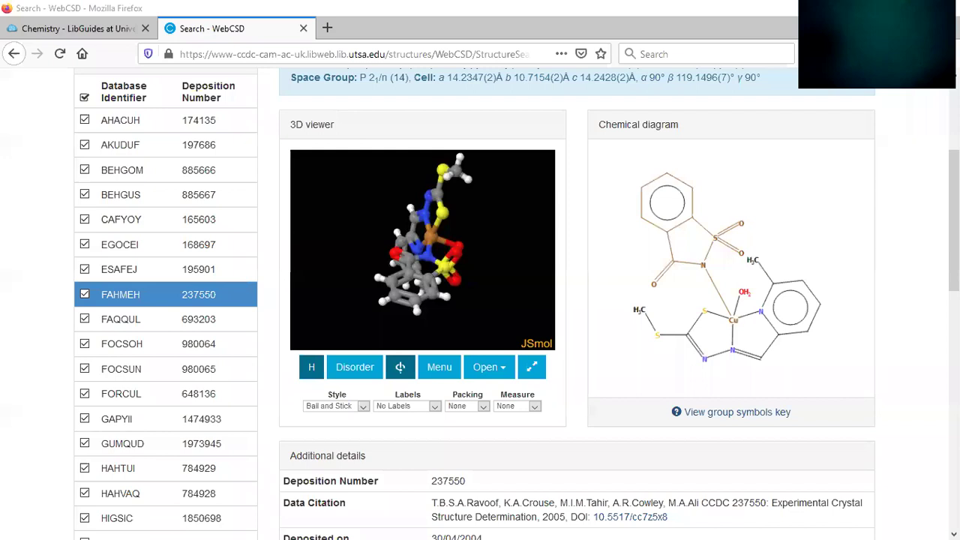
pyautogui.scroll(-3, 398, 344)
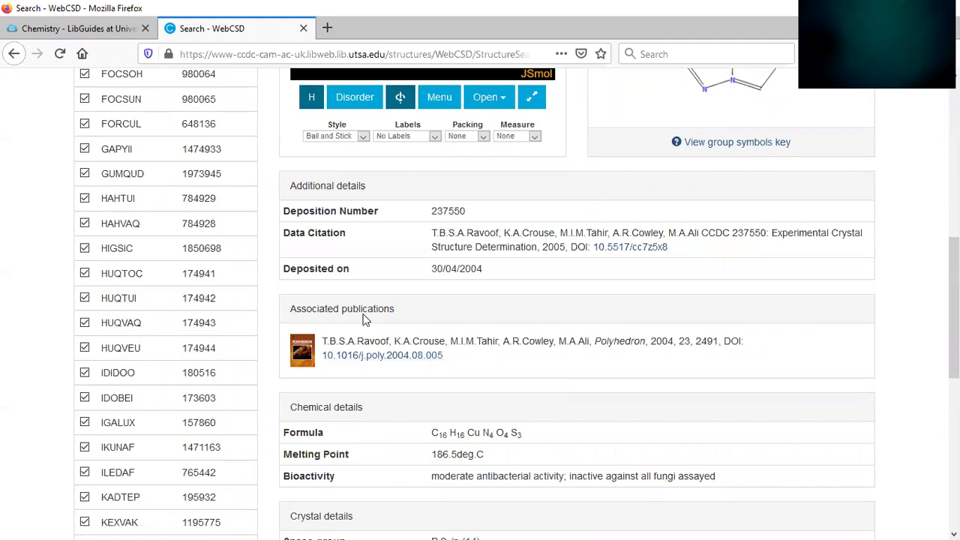
pyautogui.click(383, 357)
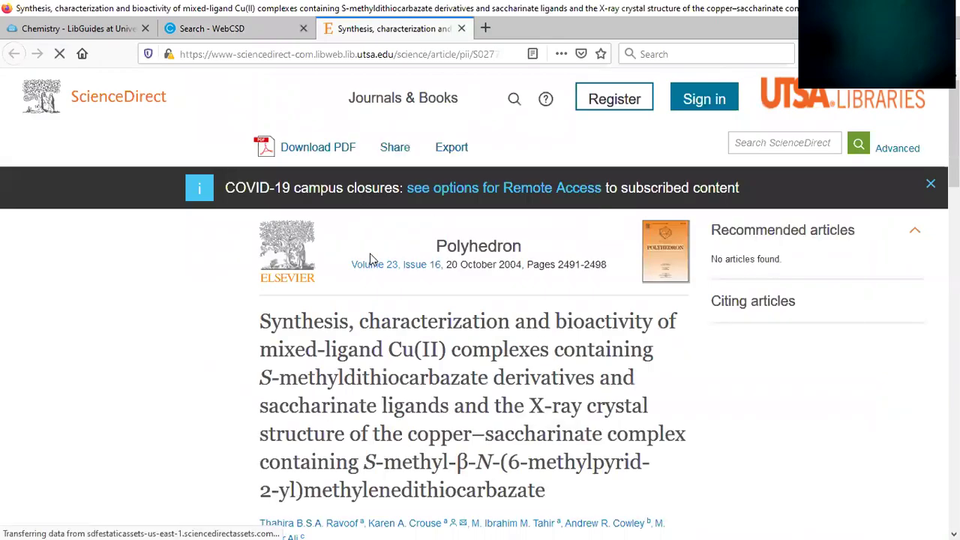
# Download just this Polyhedron article as a PDF, opening it in a new tab
pyautogui.click(327, 153)
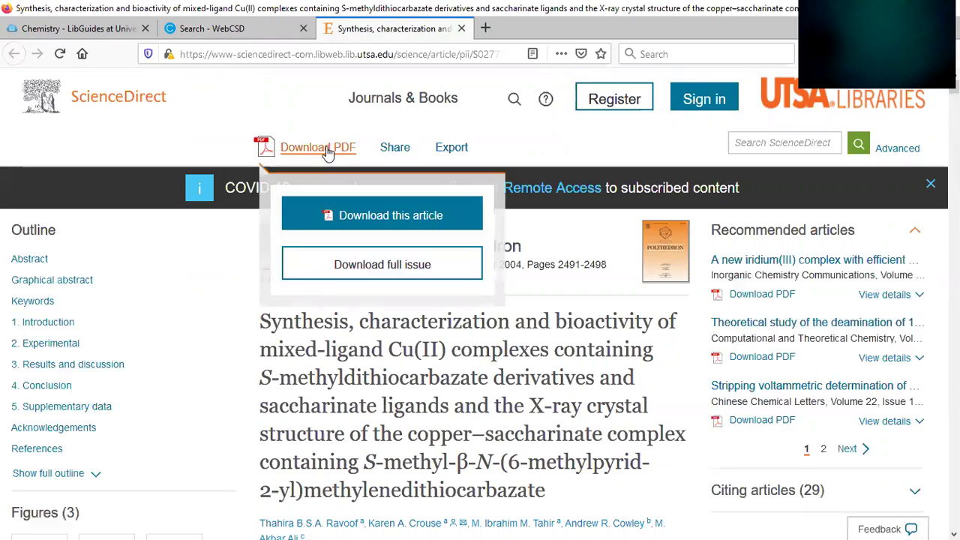
pyautogui.click(368, 216)
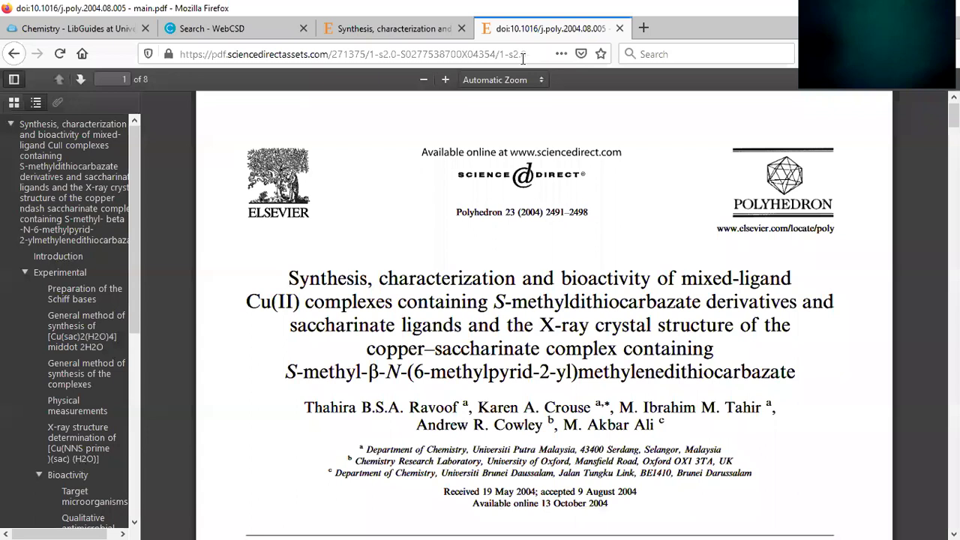
# Add a text note at the top of page 1 listing Abstract, Introduction and Conclusion on separate lines
pyautogui.click(279, 121)
pyautogui.write('Abstr')
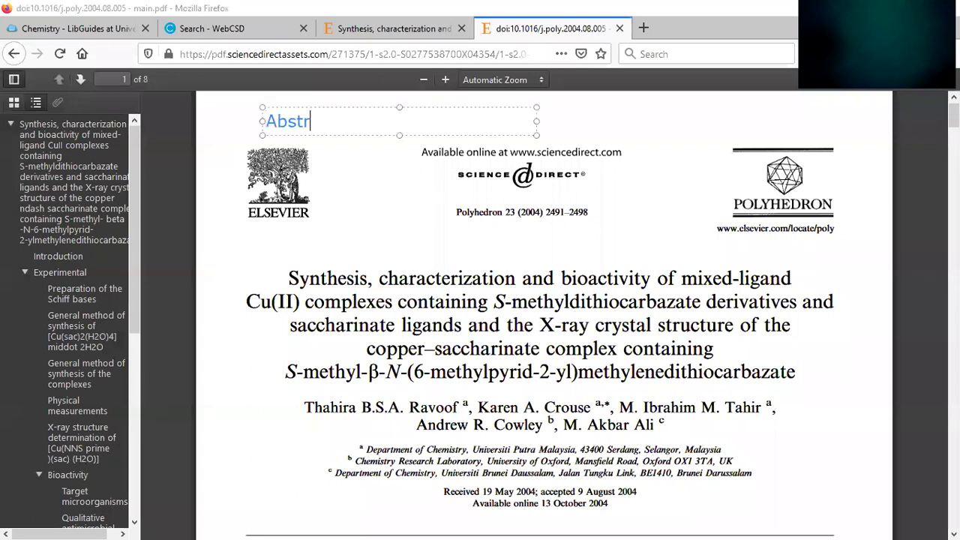
pyautogui.write('act')
pyautogui.press('Return')
pyautogui.write('I')
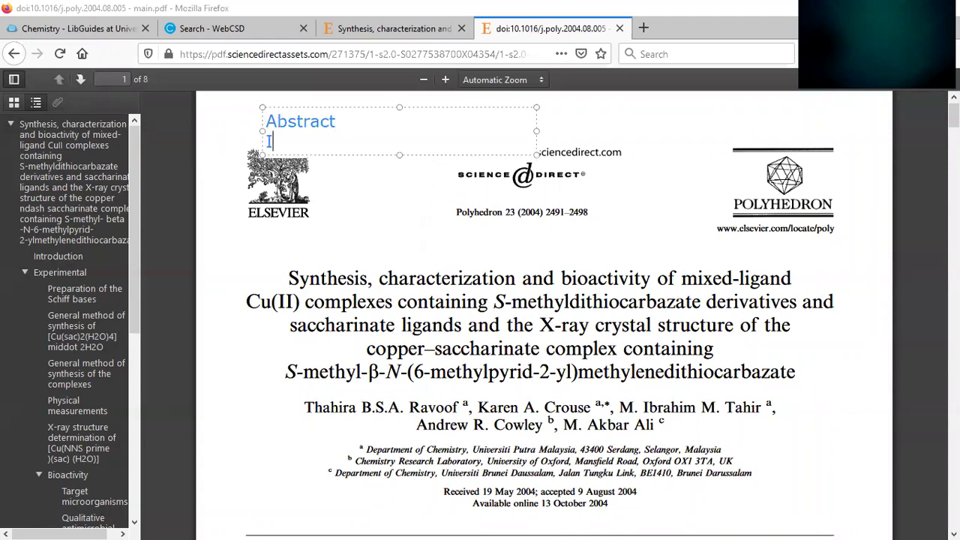
pyautogui.write('ntroduct')
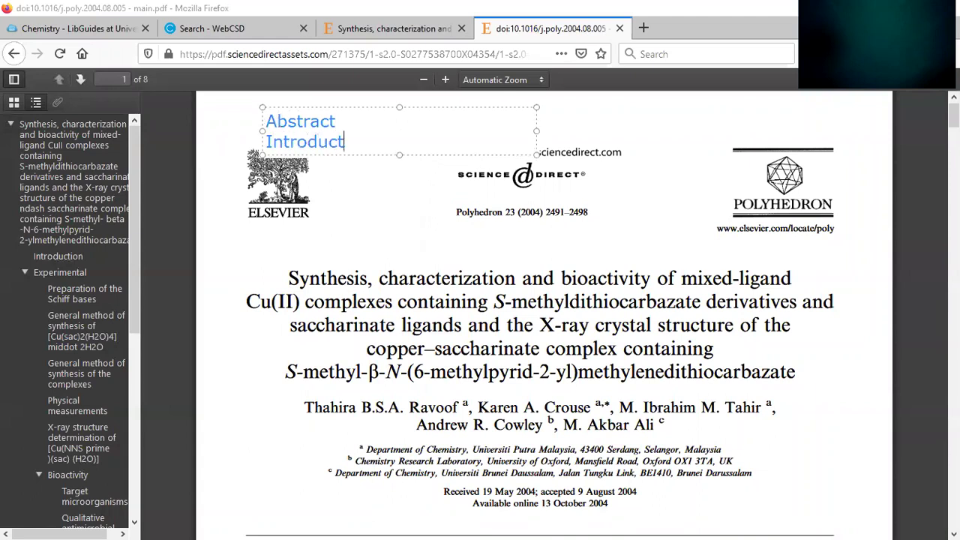
pyautogui.write('ion')
pyautogui.press('Return')
pyautogui.write('Conclsu')
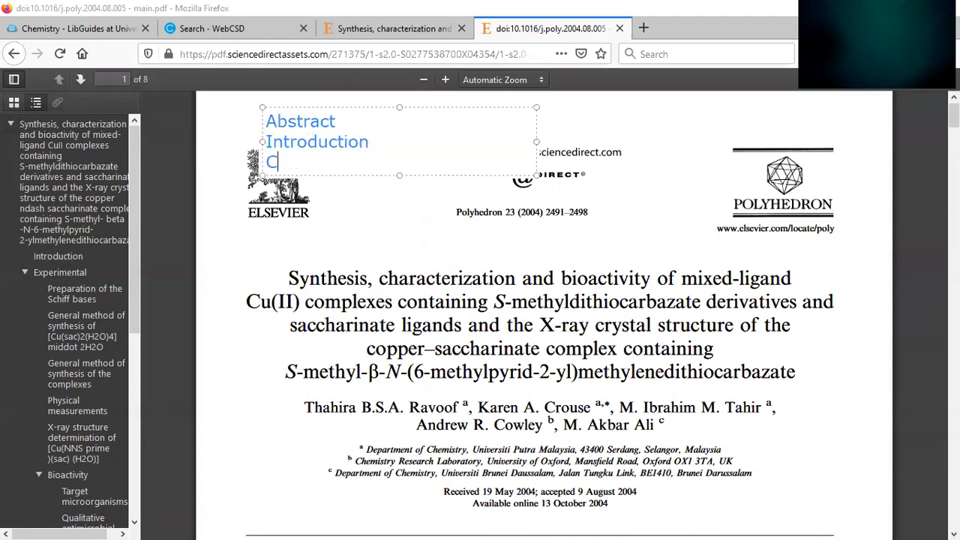
pyautogui.press('BackSpace')
pyautogui.press('BackSpace')
pyautogui.write('usion')
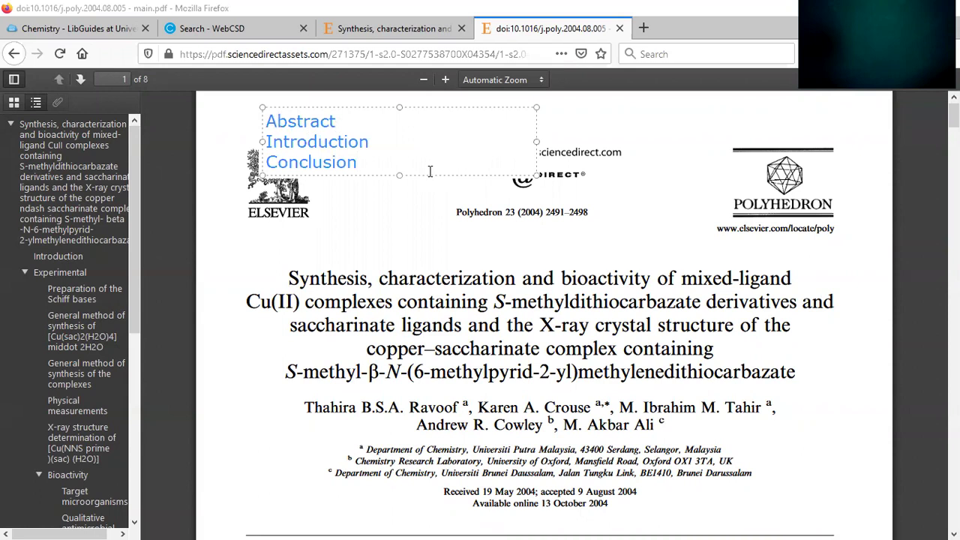
pyautogui.click(395, 202)
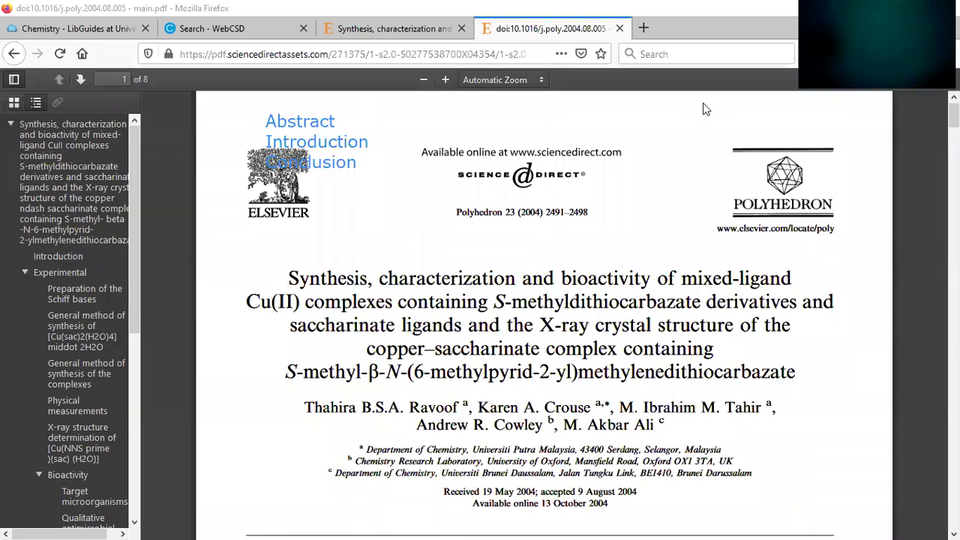
# Circle the Abstract and 1. Introduction headings in red, then undo the Introduction circle
pyautogui.scroll(-5, 650, 225)
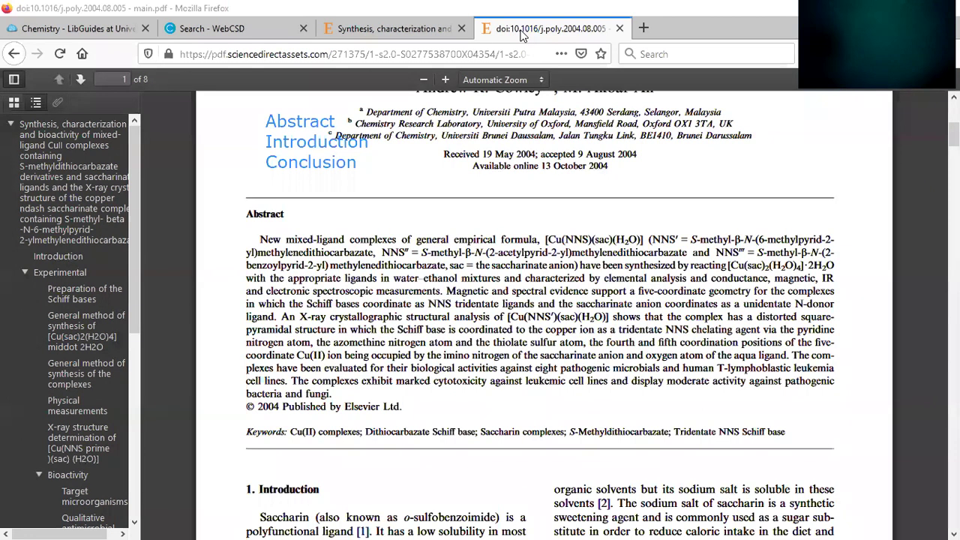
pyautogui.moveTo(297, 197)
pyautogui.mouseDown()
pyautogui.moveTo(236, 214)
pyautogui.moveTo(297, 218)
pyautogui.moveTo(279, 193)
pyautogui.mouseUp()
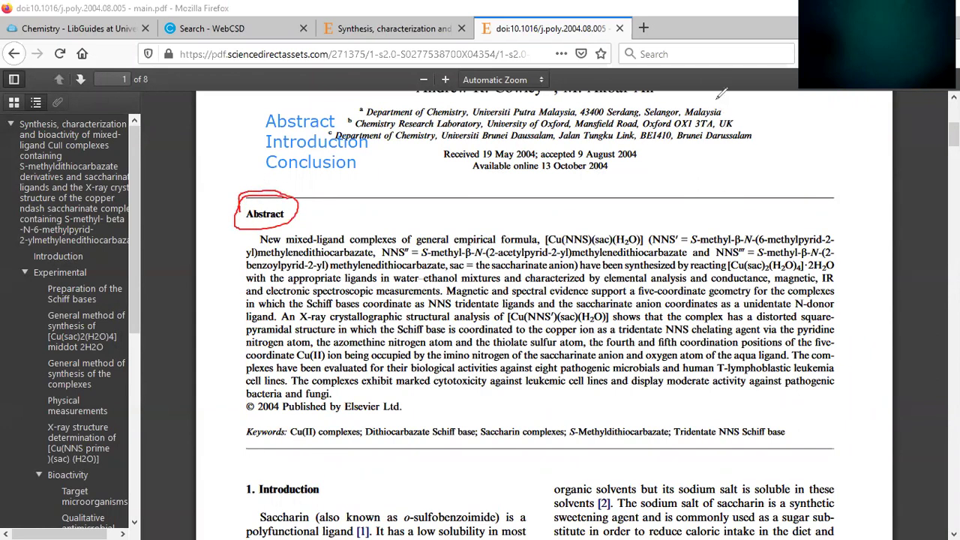
pyautogui.scroll(-5, 515, 275)
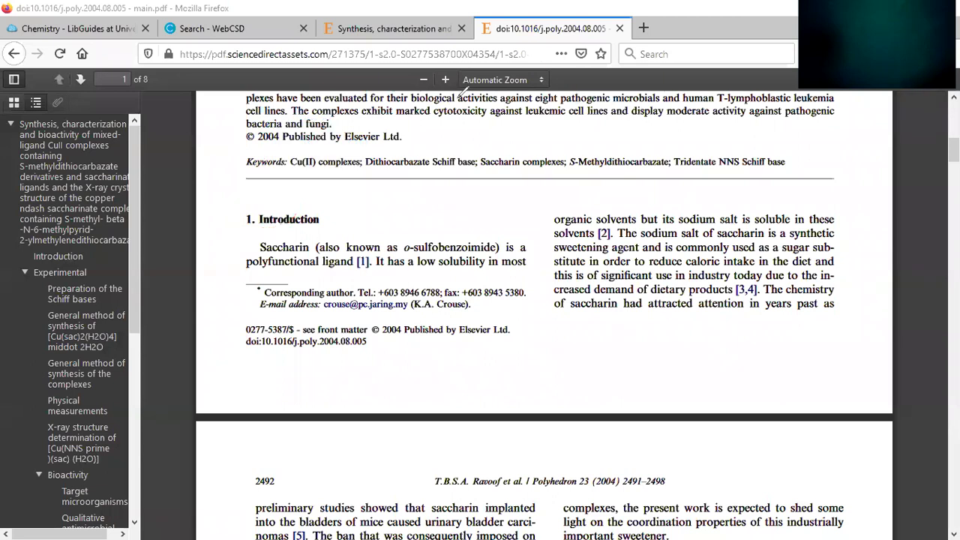
pyautogui.moveTo(286, 196)
pyautogui.mouseDown()
pyautogui.moveTo(237, 219)
pyautogui.moveTo(300, 237)
pyautogui.moveTo(328, 198)
pyautogui.moveTo(274, 197)
pyautogui.mouseUp()
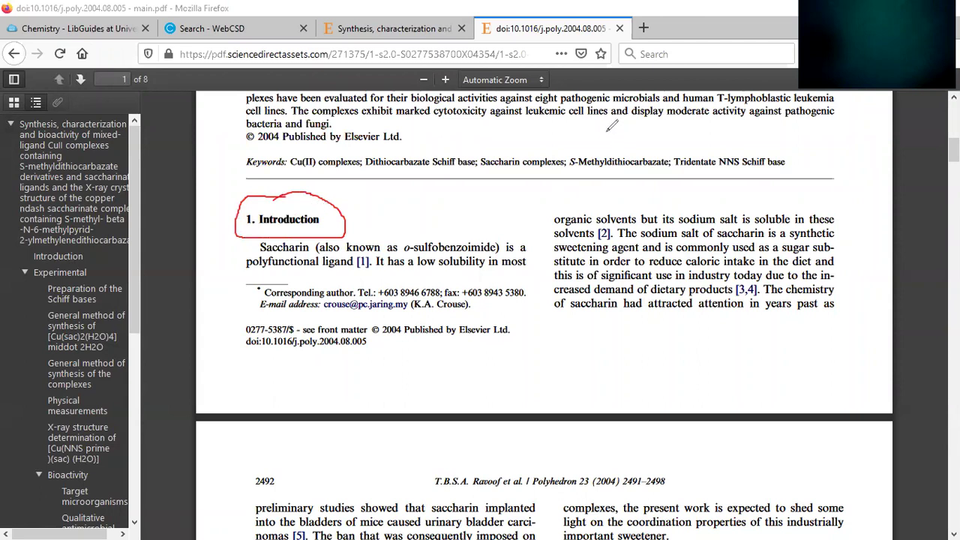
pyautogui.hotkey('ctrl', 'z')
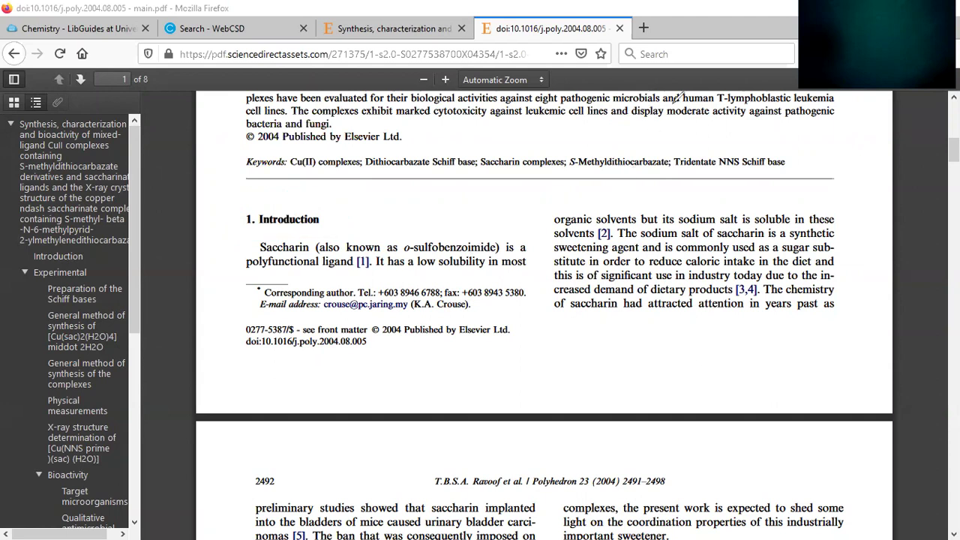
# Draw a red freehand loop around the Fig. 2 ORTEP molecule on page 6
pyautogui.scroll(-12, 555, 392)
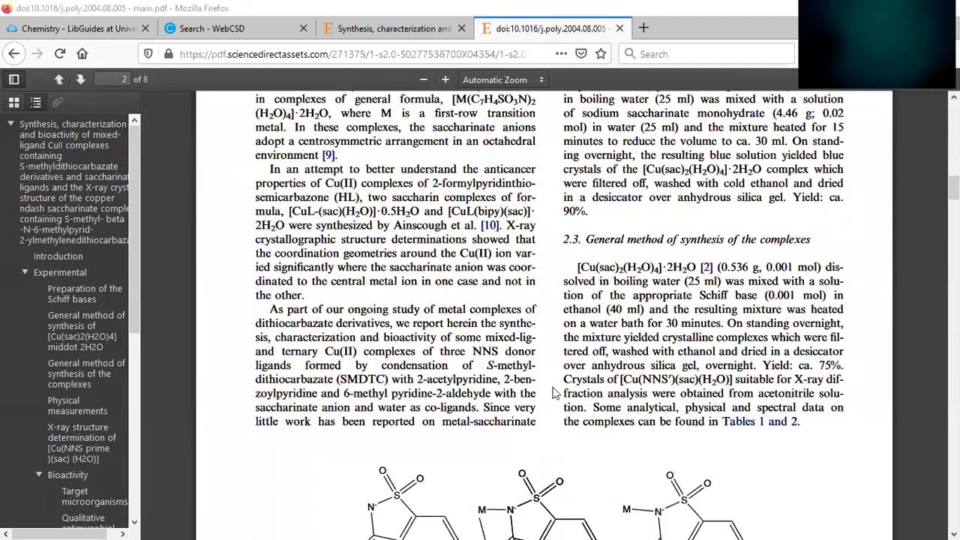
pyautogui.scroll(-15, 555, 392)
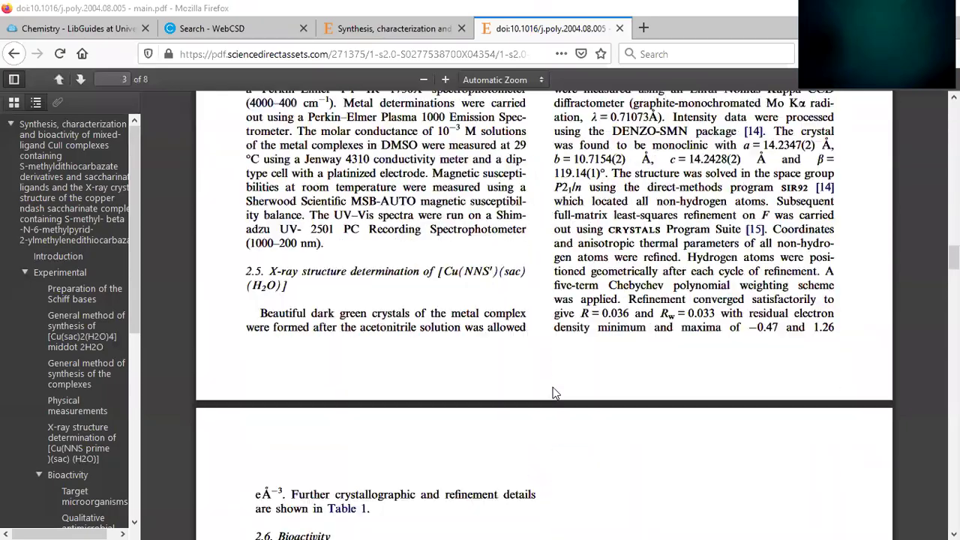
pyautogui.scroll(-10, 555, 393)
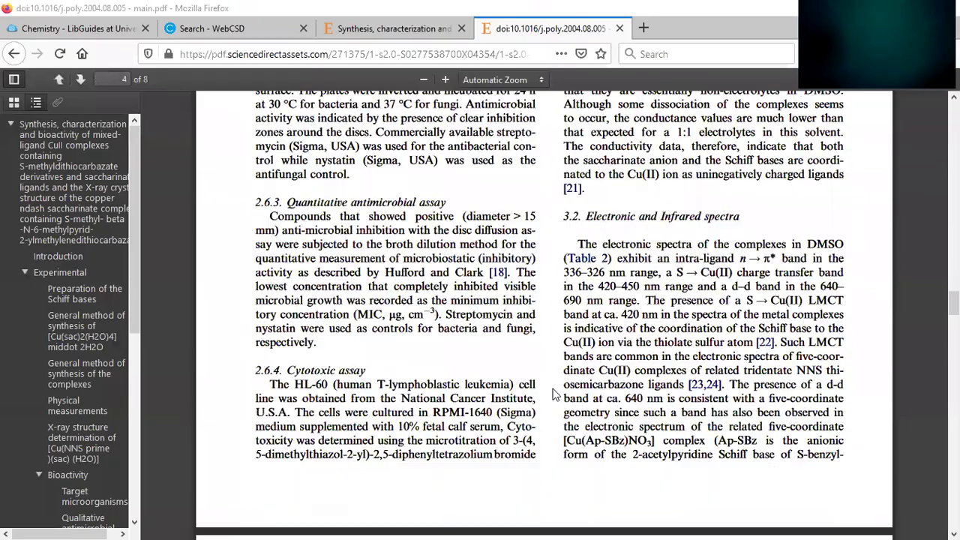
pyautogui.scroll(-10, 554, 394)
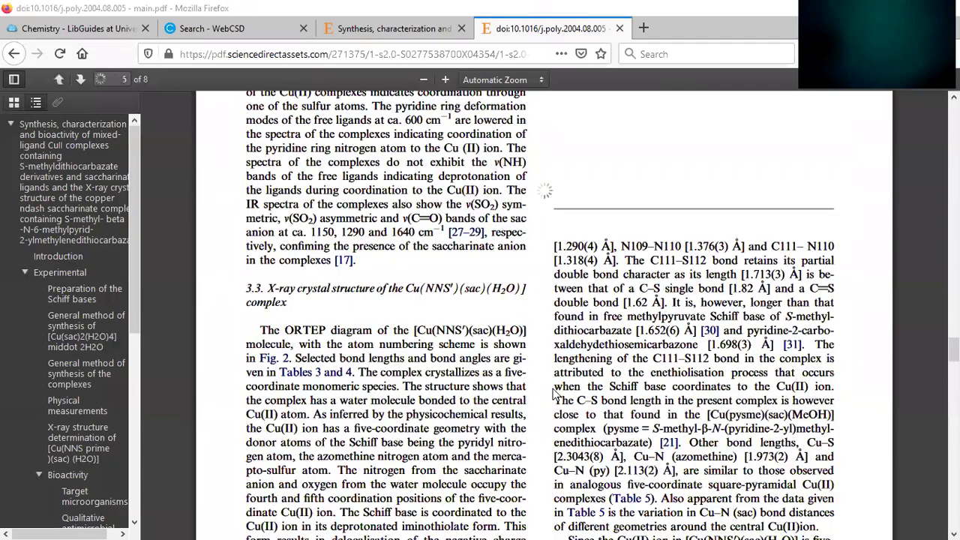
pyautogui.scroll(-10, 555, 393)
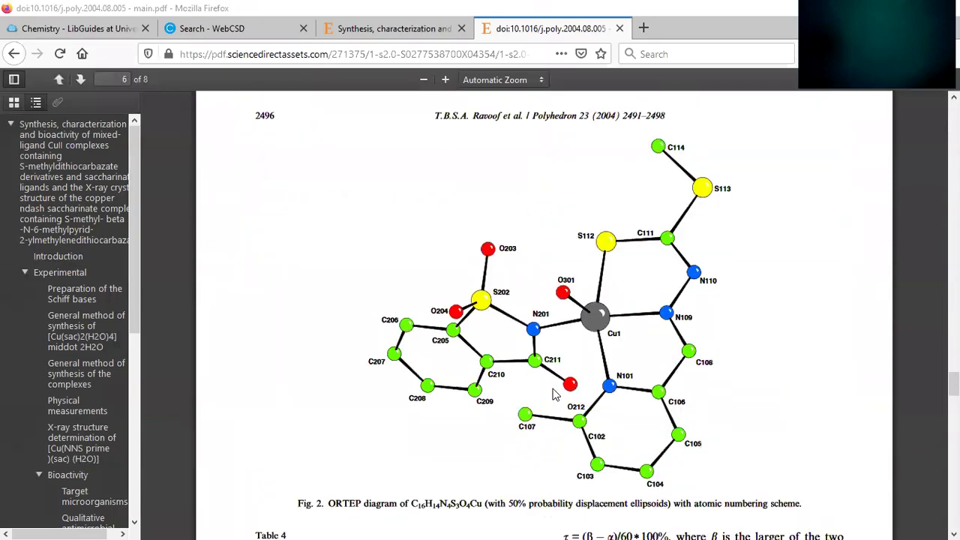
pyautogui.scroll(-10, 555, 393)
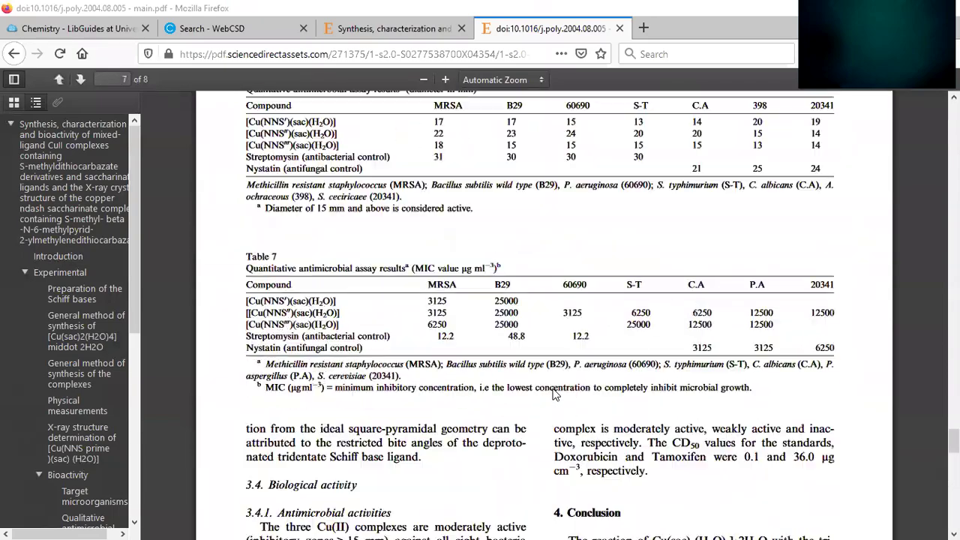
pyautogui.scroll(-5, 555, 394)
pyautogui.scroll(15, 555, 394)
pyautogui.scroll(8, 555, 392)
pyautogui.scroll(-3, 554, 393)
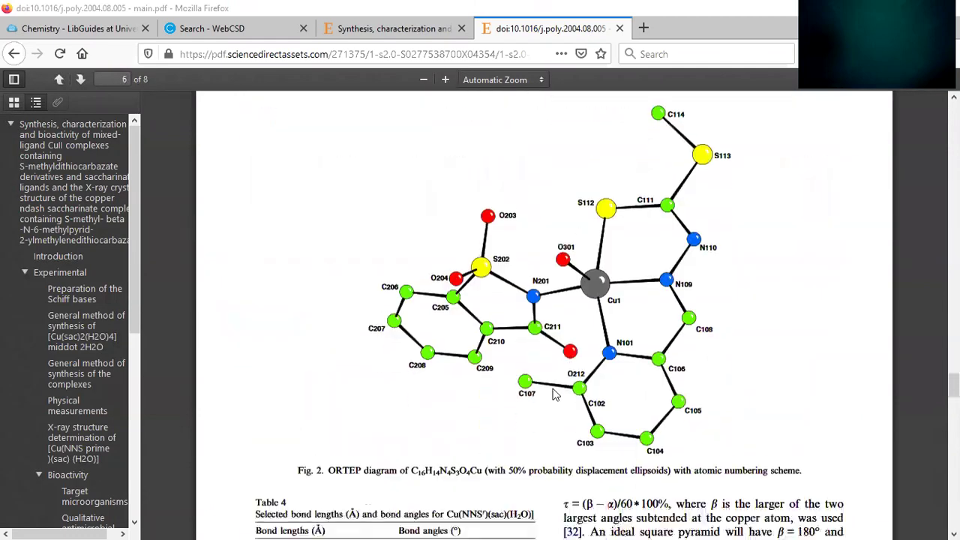
pyautogui.scroll(1, 357, 427)
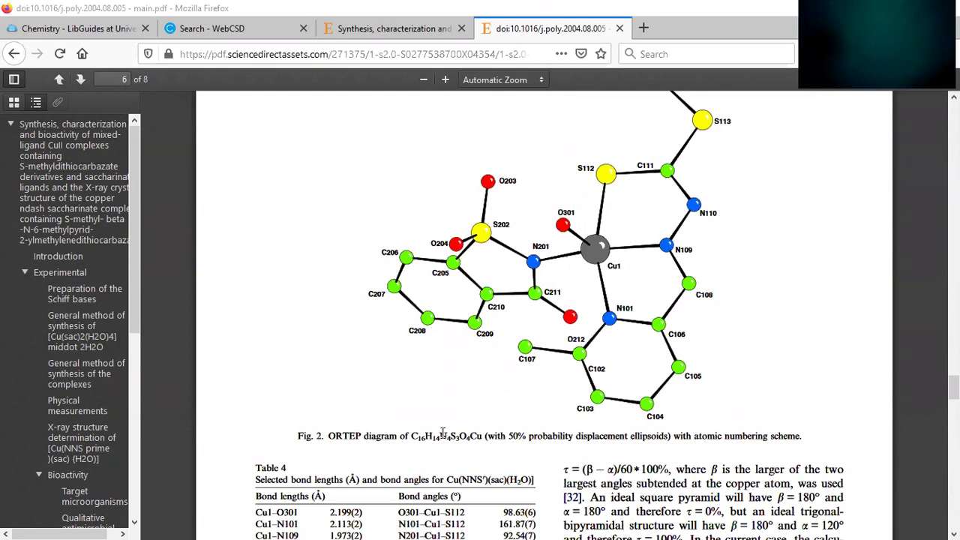
pyautogui.scroll(2, 454, 434)
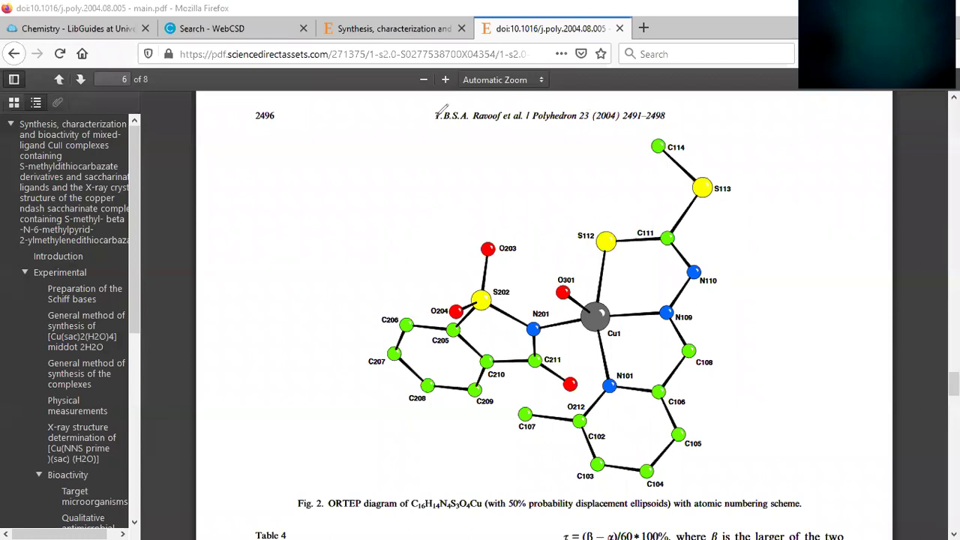
pyautogui.moveTo(434, 116)
pyautogui.mouseDown()
pyautogui.moveTo(364, 184)
pyautogui.moveTo(371, 370)
pyautogui.moveTo(424, 428)
pyautogui.moveTo(686, 480)
pyautogui.moveTo(757, 364)
pyautogui.moveTo(703, 135)
pyautogui.moveTo(571, 107)
pyautogui.moveTo(439, 115)
pyautogui.mouseUp()
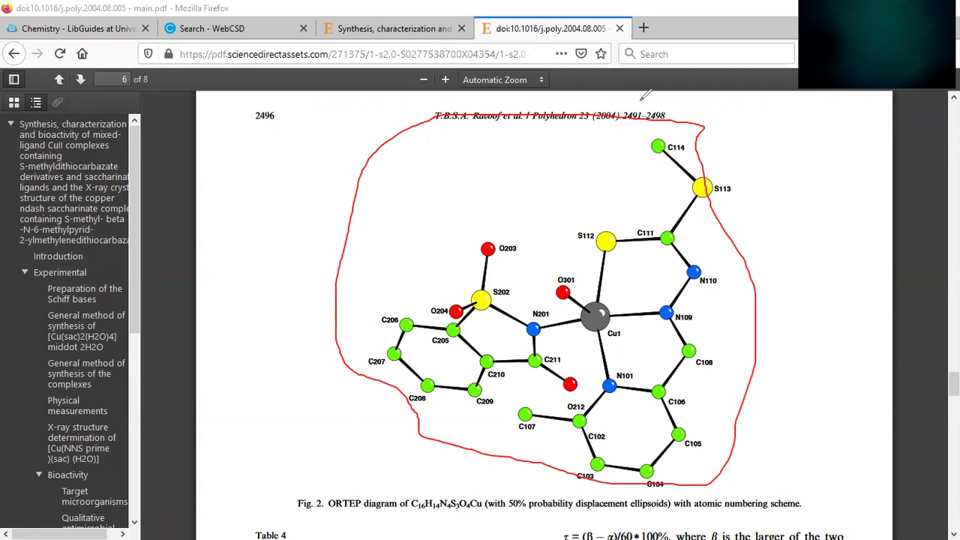
# Erase the molecule outline and circle the 4. Conclusion heading on page 7 in red
pyautogui.press('e')
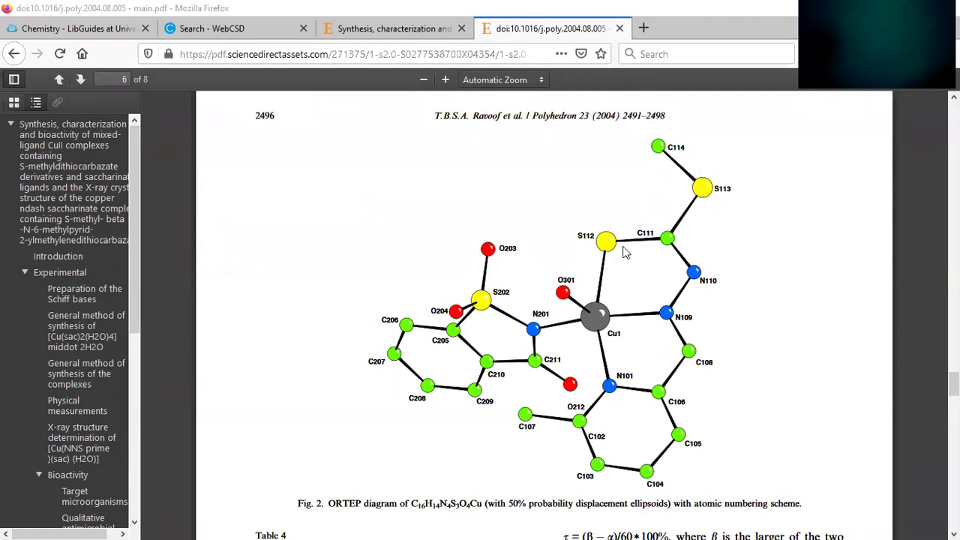
pyautogui.scroll(-15, 622, 260)
pyautogui.scroll(-5, 622, 260)
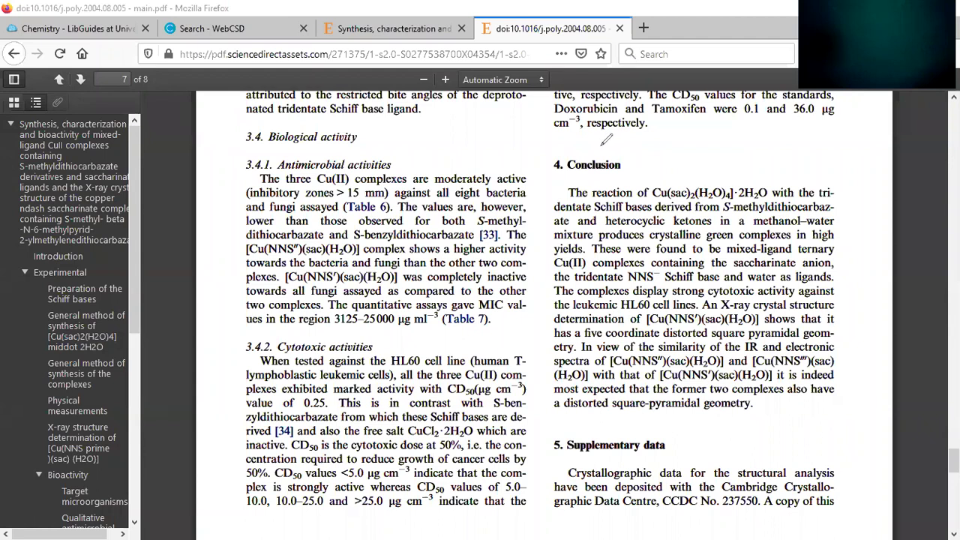
pyautogui.moveTo(635, 147)
pyautogui.mouseDown()
pyautogui.moveTo(555, 153)
pyautogui.moveTo(573, 174)
pyautogui.moveTo(634, 154)
pyautogui.mouseUp()
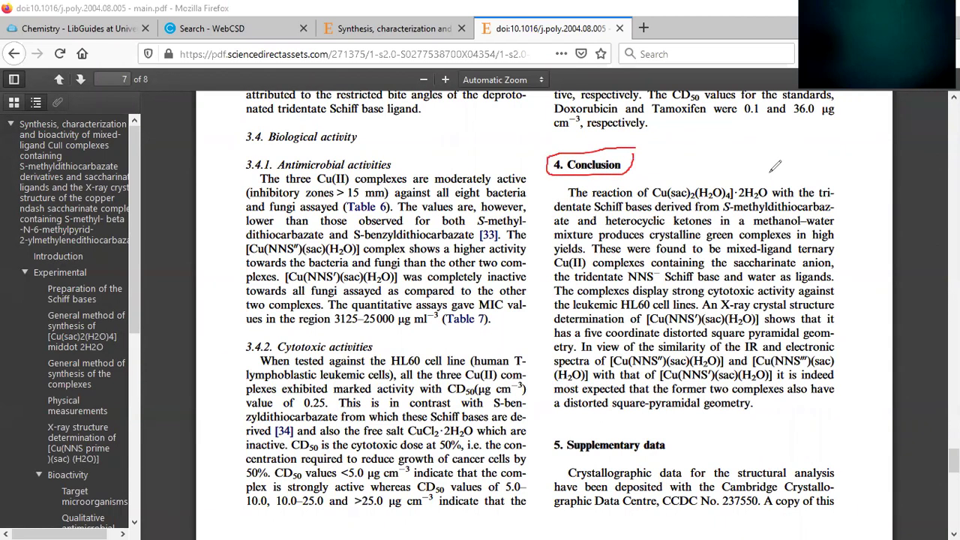